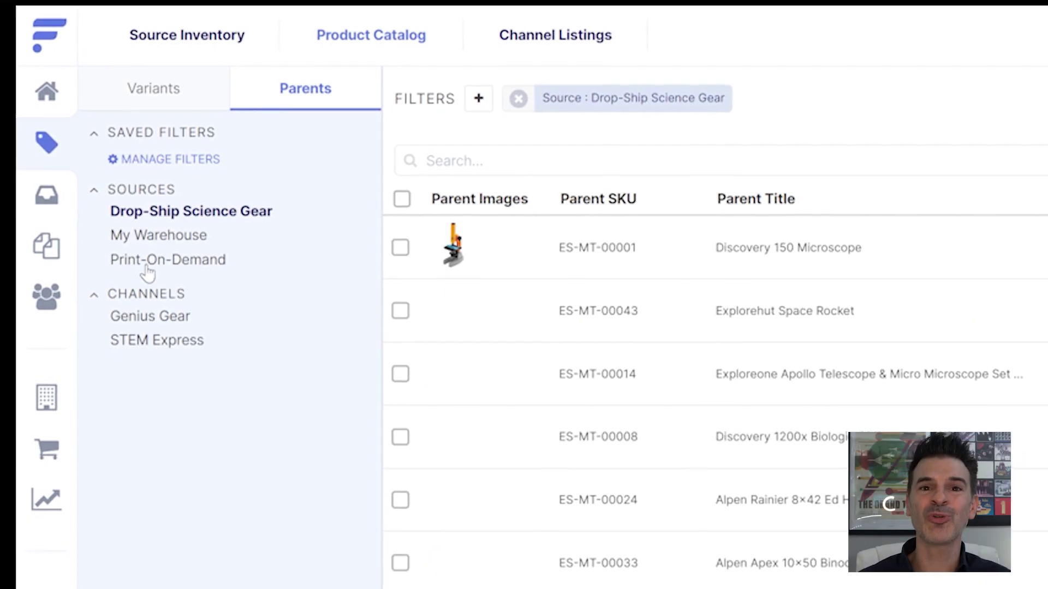
Browse parent products from the My Warehouse and Print-On-Demand sources, then return to My Warehouse
left_click(155, 236)
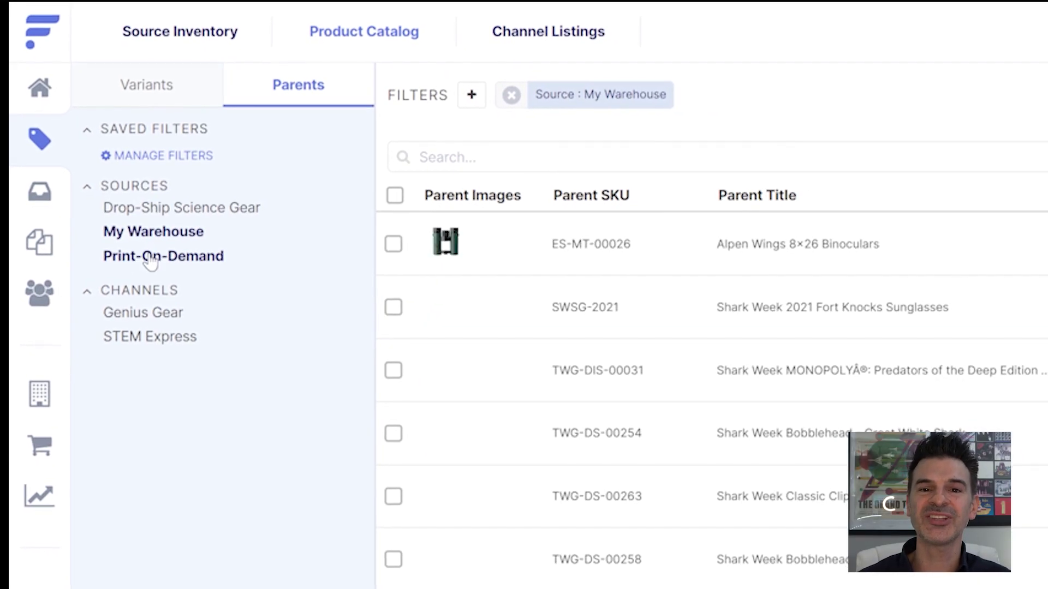
left_click(149, 261)
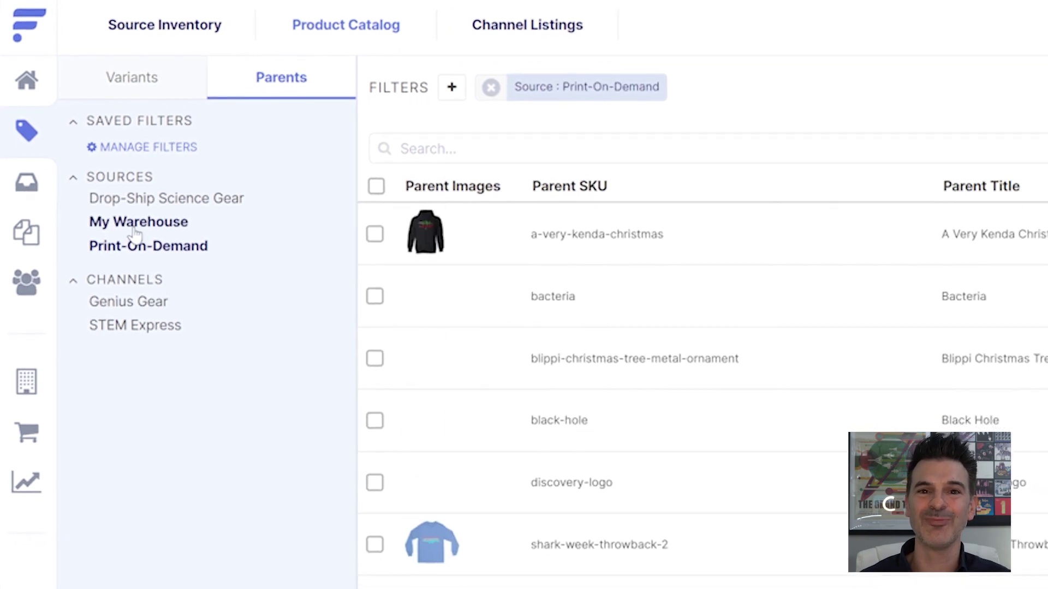
left_click(137, 224)
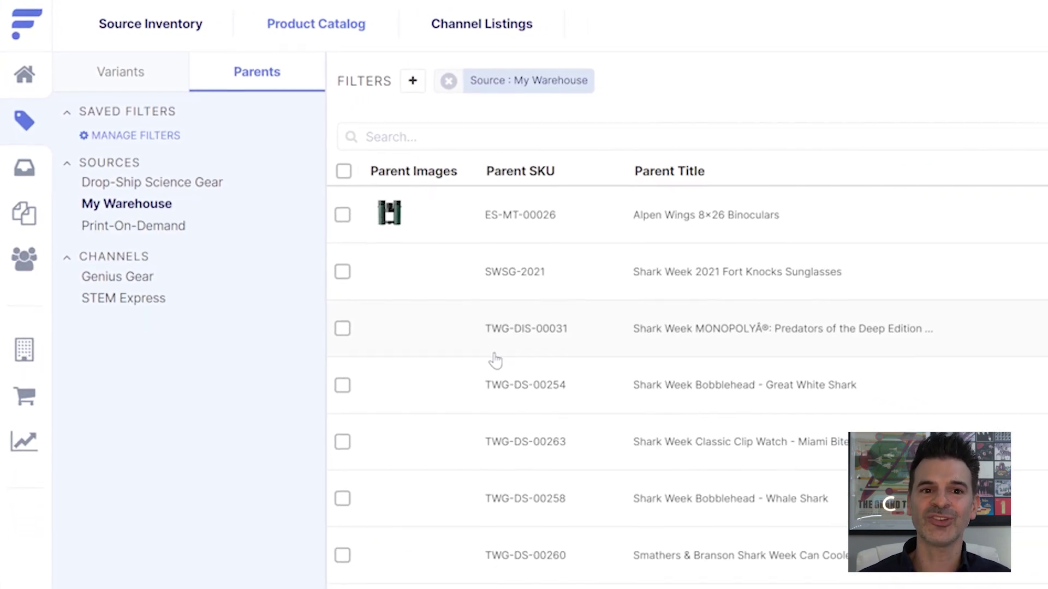
Open parent product TWG-DIS-00031 (Shark Week MONOPOLY) and review its description and images
left_click(388, 323)
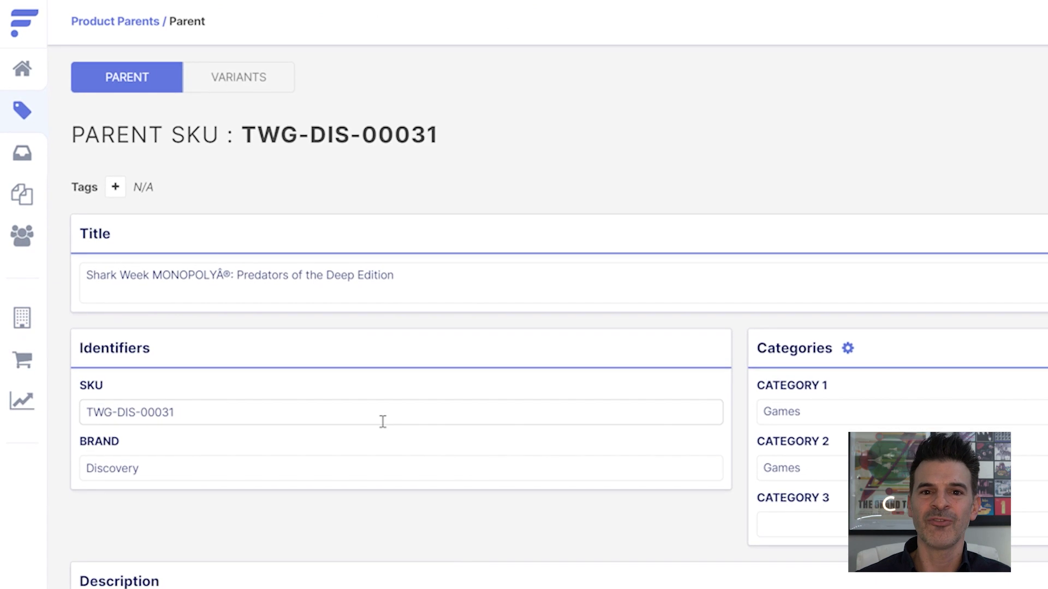
scroll(337, 375, "down", 8)
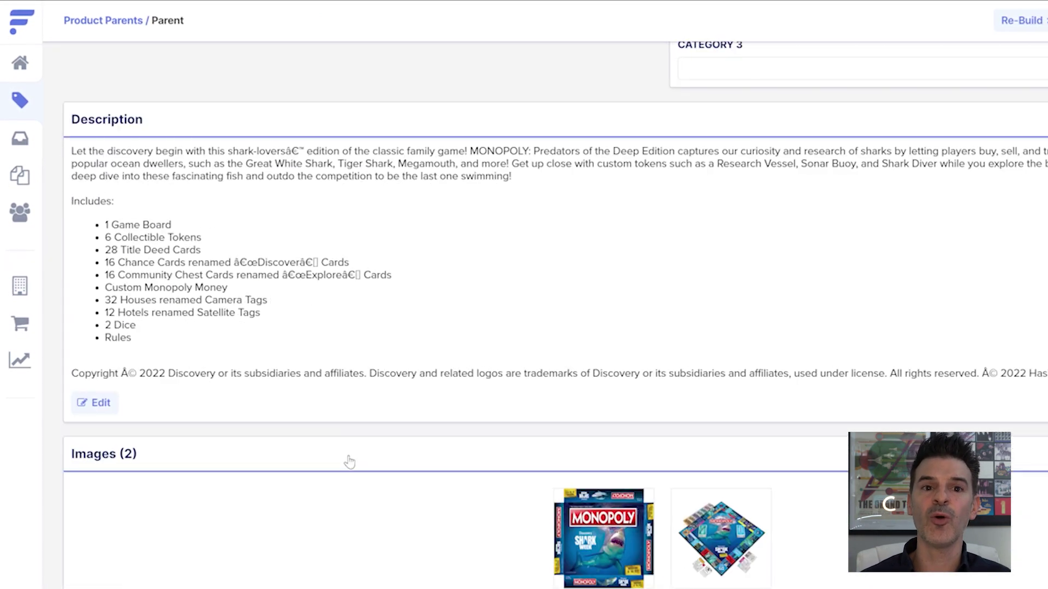
scroll(349, 462, "down", 3)
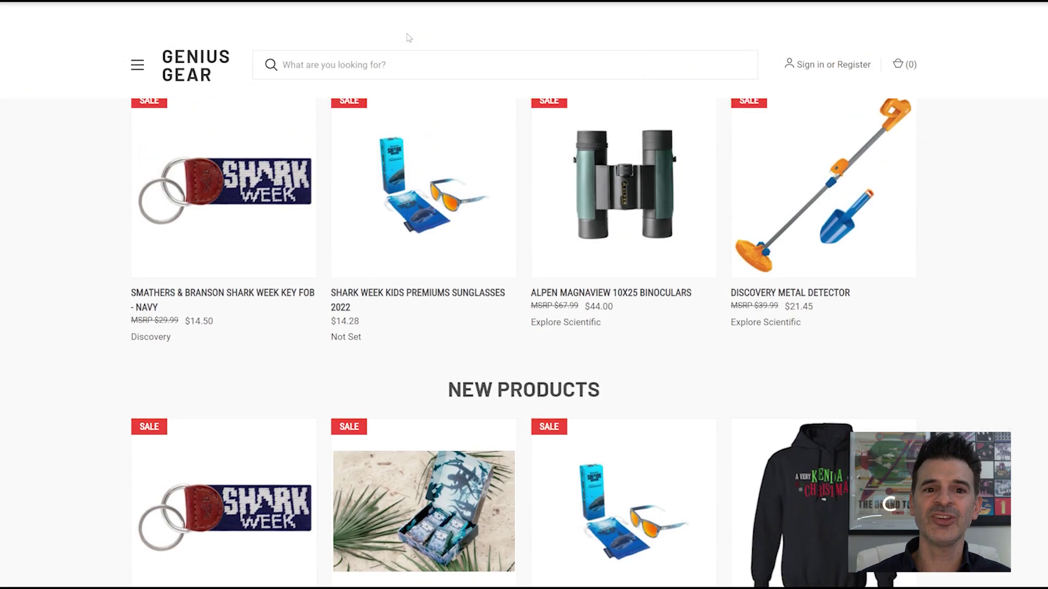
scroll(406, 41, "up", 5)
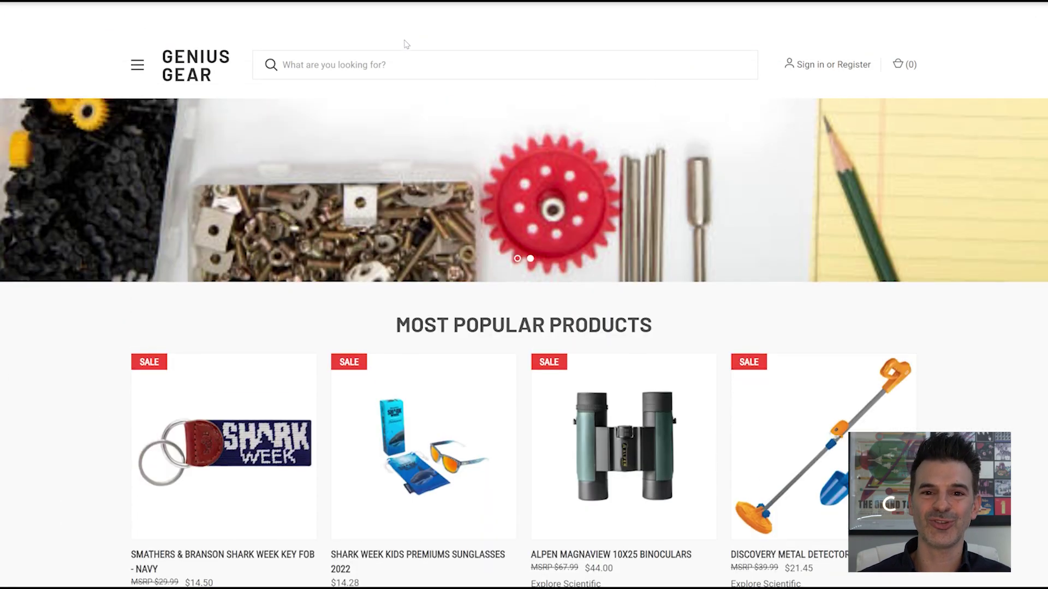
Find the Discovery Metal Detector under Most Popular Products on the Genius Gear homepage and open its page
scroll(407, 49, "up", 5)
scroll(404, 63, "down", 8)
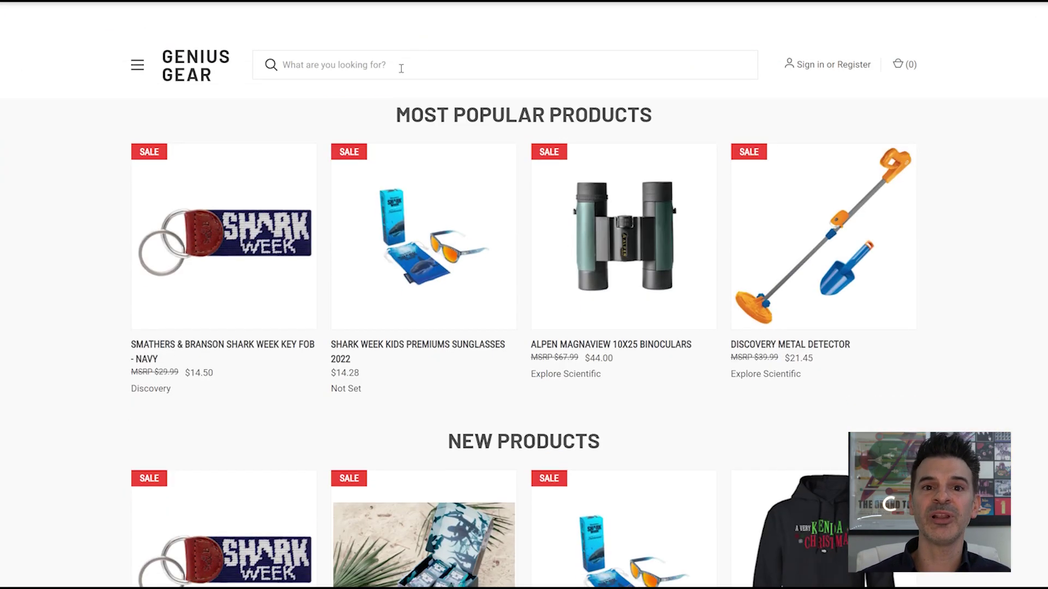
scroll(582, 230, "up", 2)
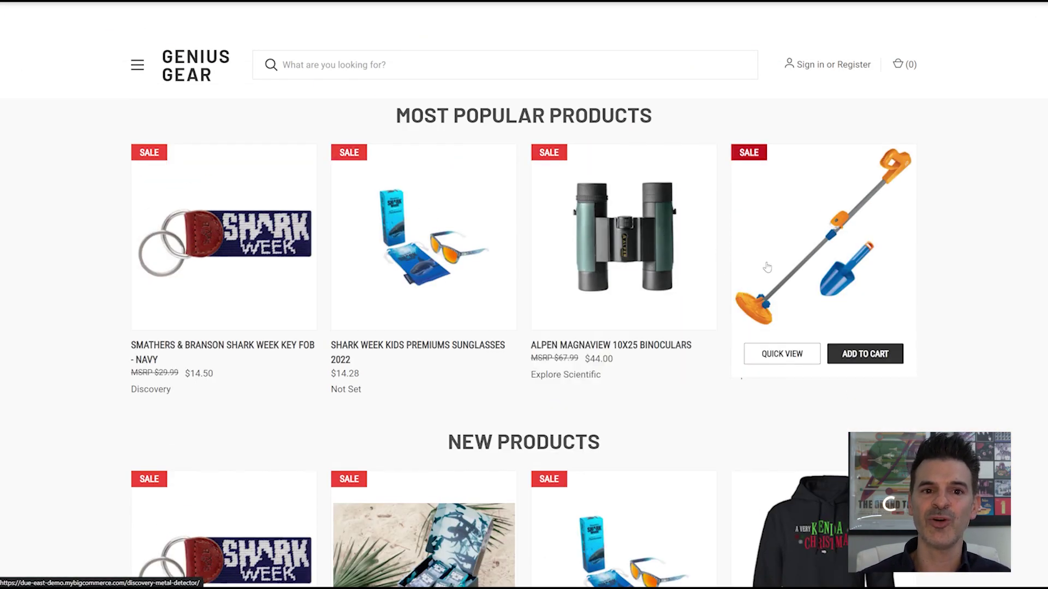
left_click(775, 289)
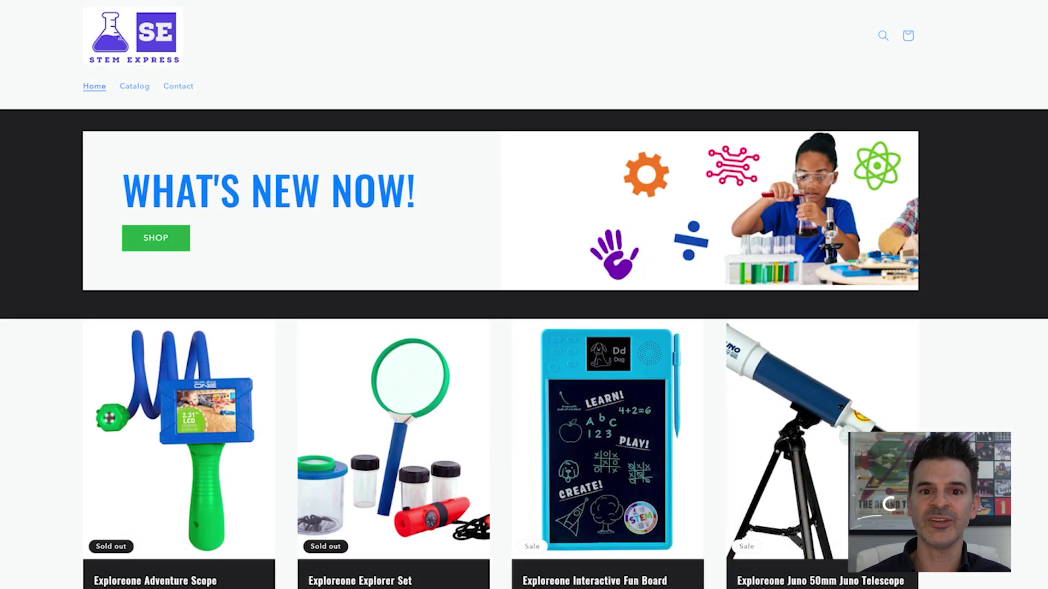
scroll(712, 52, "down", 1)
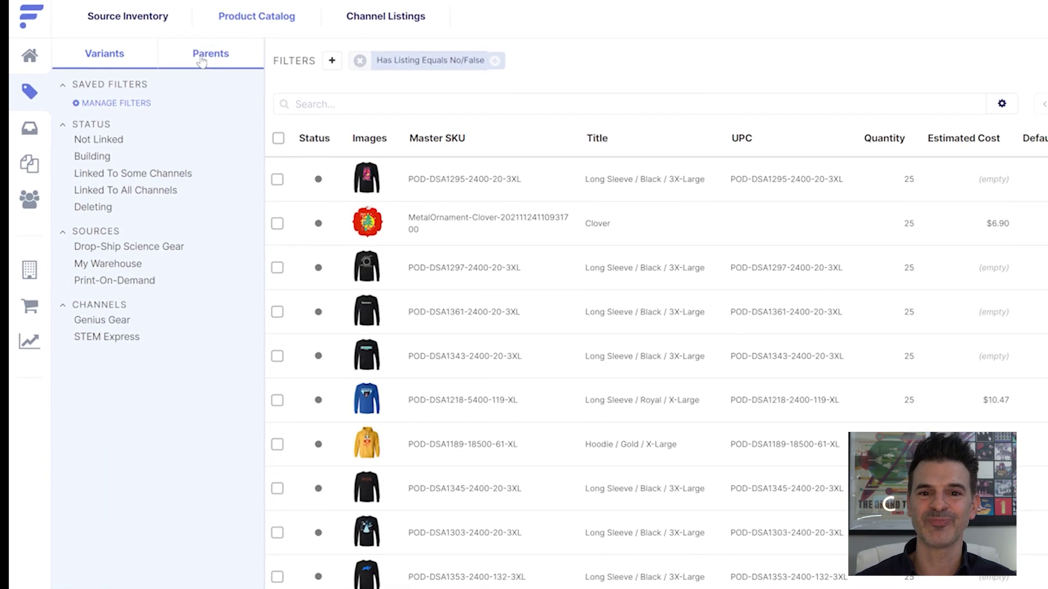
Search parent products for mindblown-ice-volcano and select the Ice Volcano T-Shirt
left_click(203, 50)
left_click(342, 101)
type("mindblown-ice-volcano")
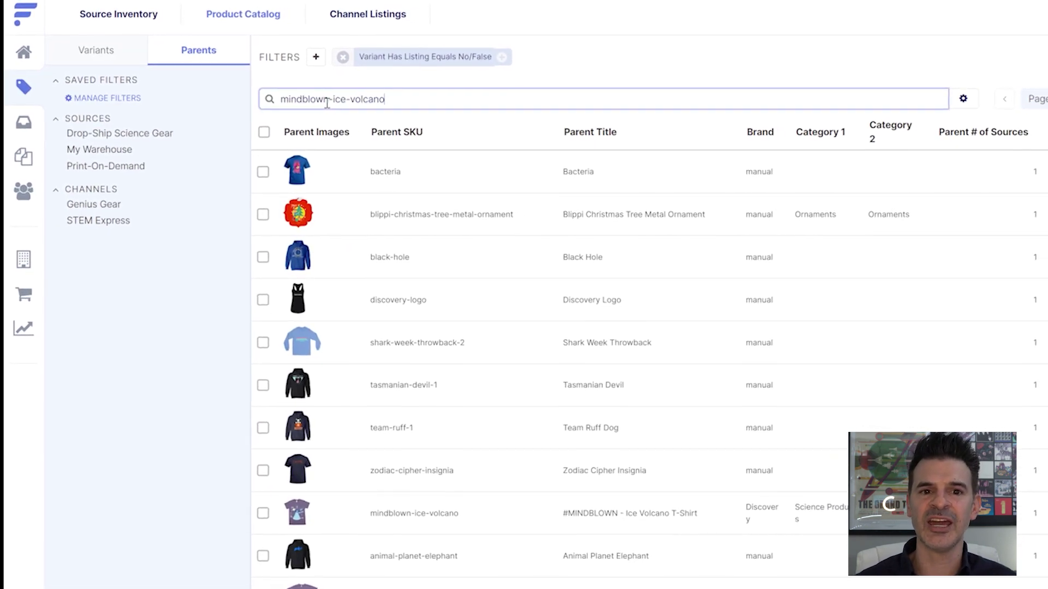
key("Return")
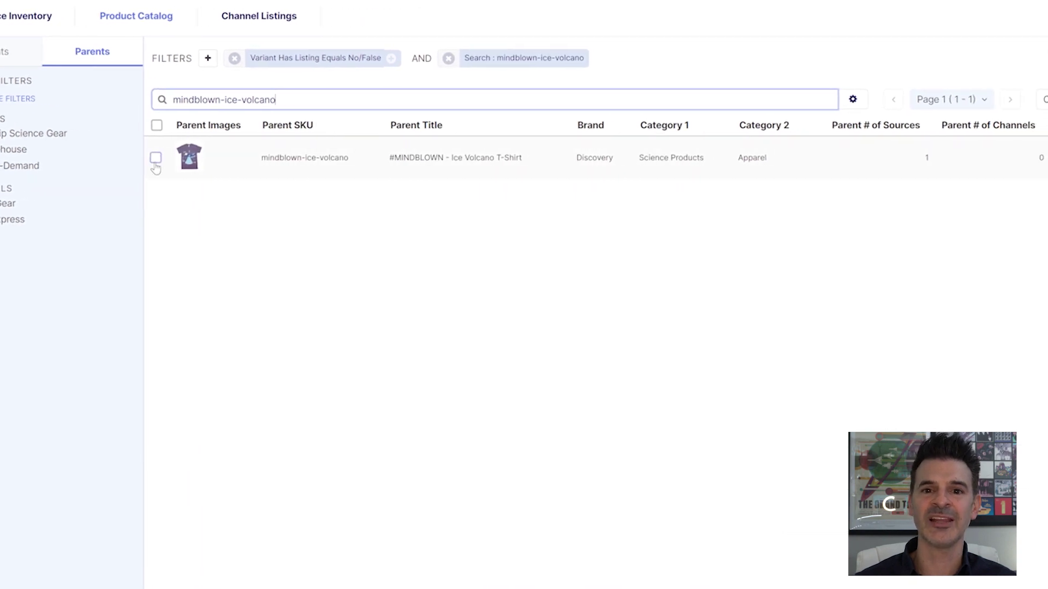
left_click(239, 159)
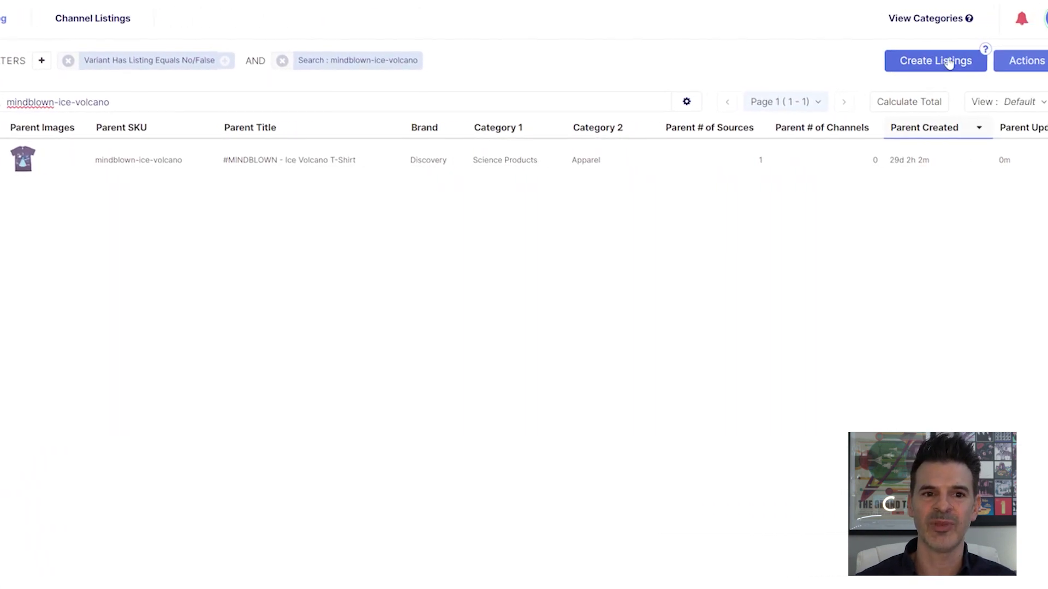
Create listings for the shirt on both the Genius Gear and STEM Express channels
left_click(910, 63)
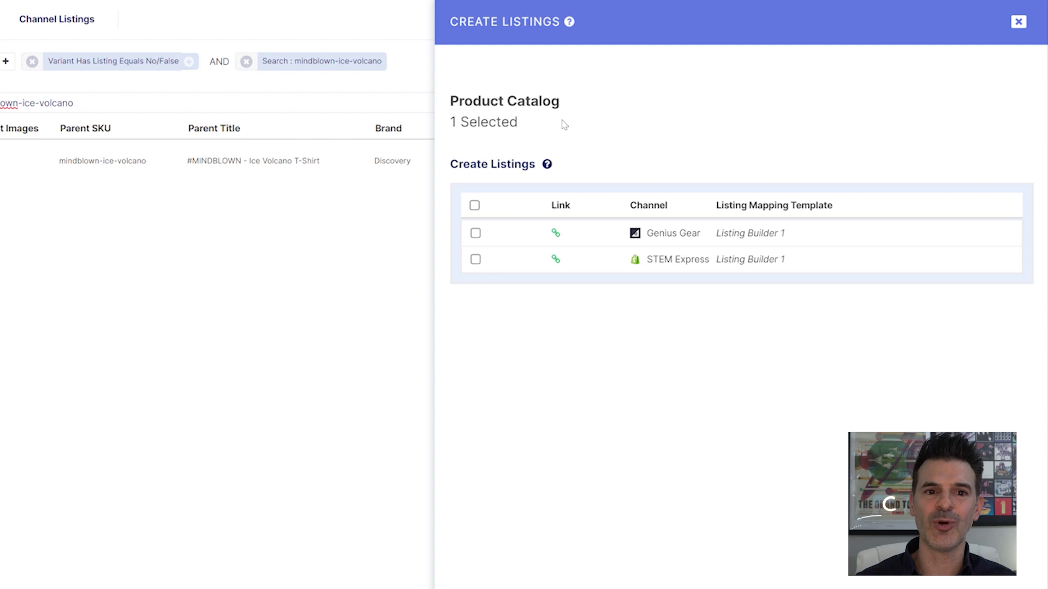
left_click(476, 259)
left_click(475, 233)
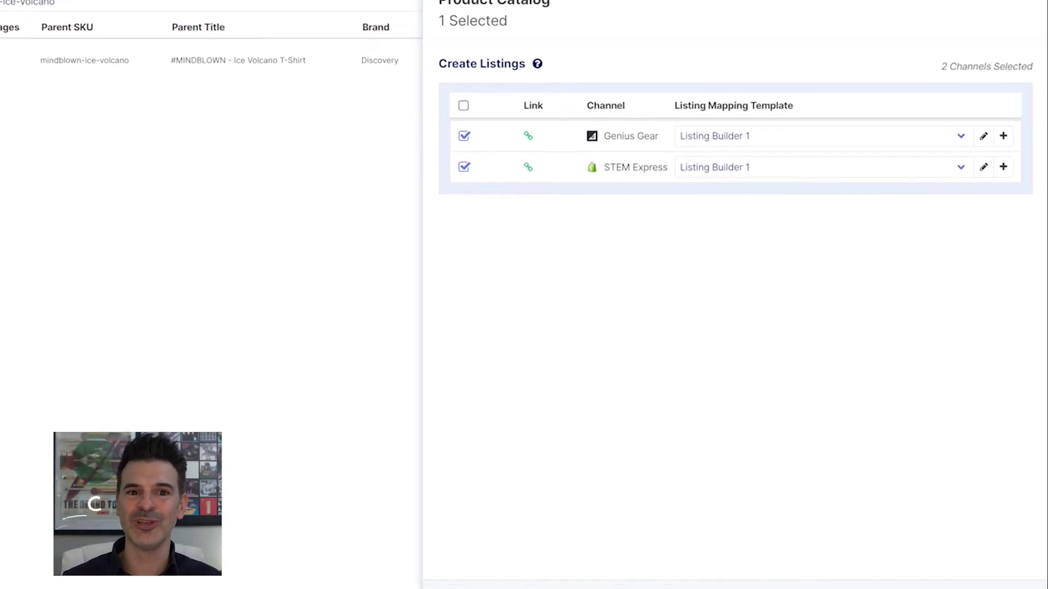
left_click(998, 573)
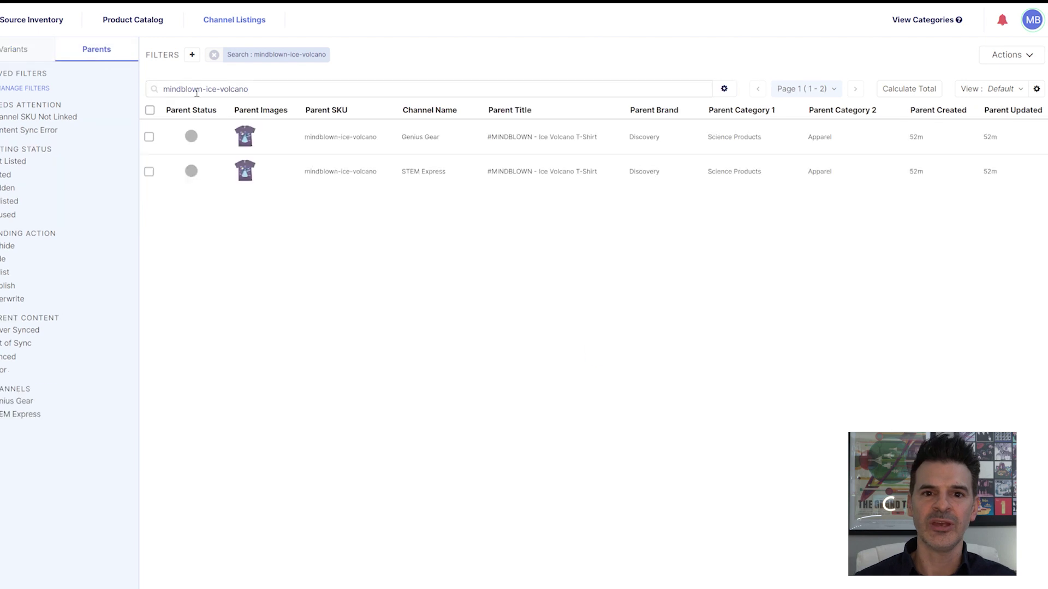
Publish the Genius Gear and STEM Express Ice Volcano T-Shirt listings using Publish / Overwrite
left_click(149, 136)
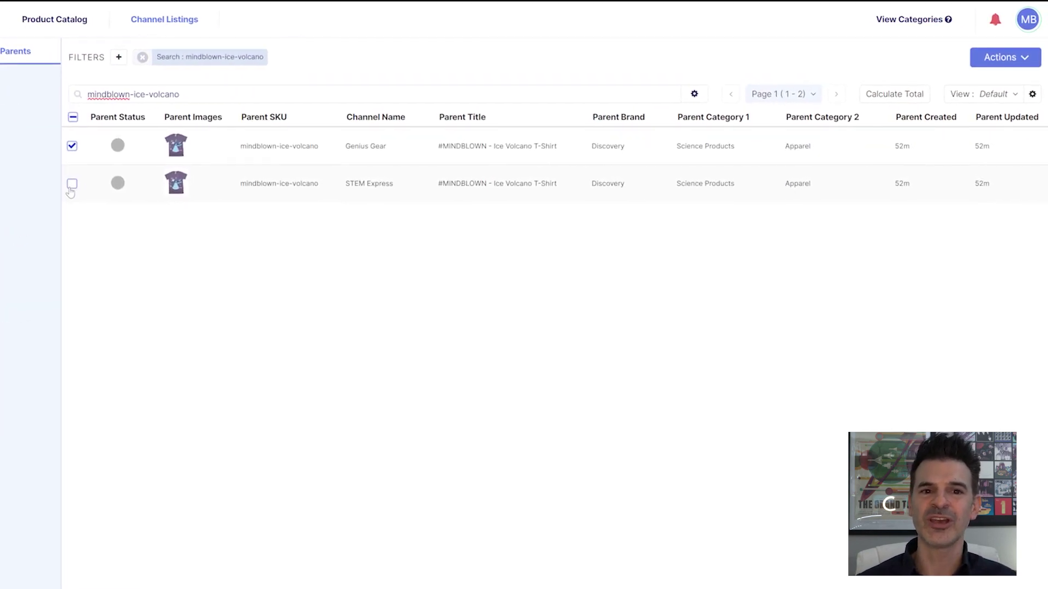
left_click(108, 177)
left_click(1003, 57)
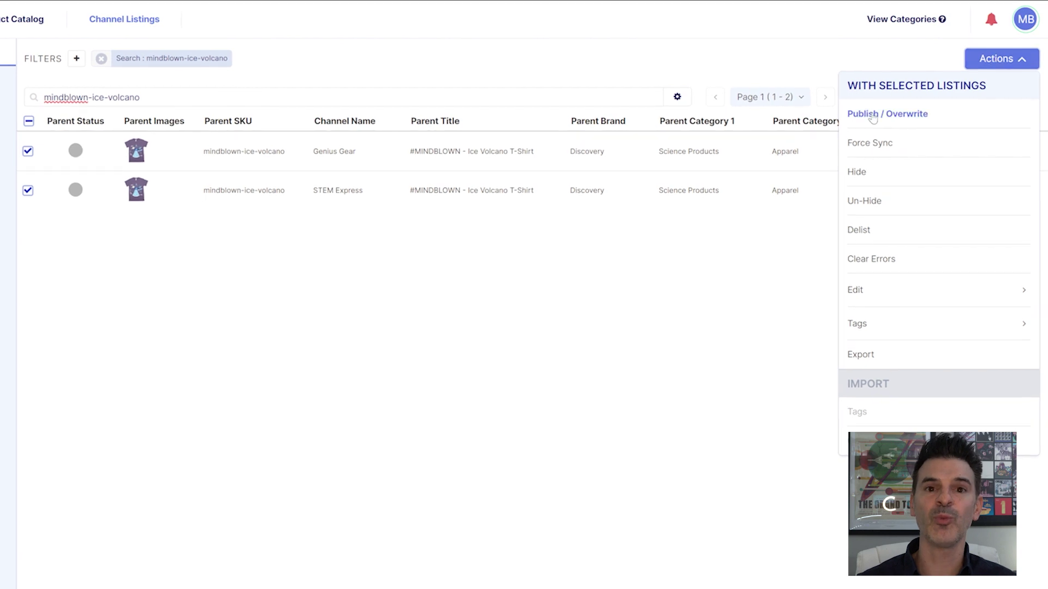
left_click(878, 113)
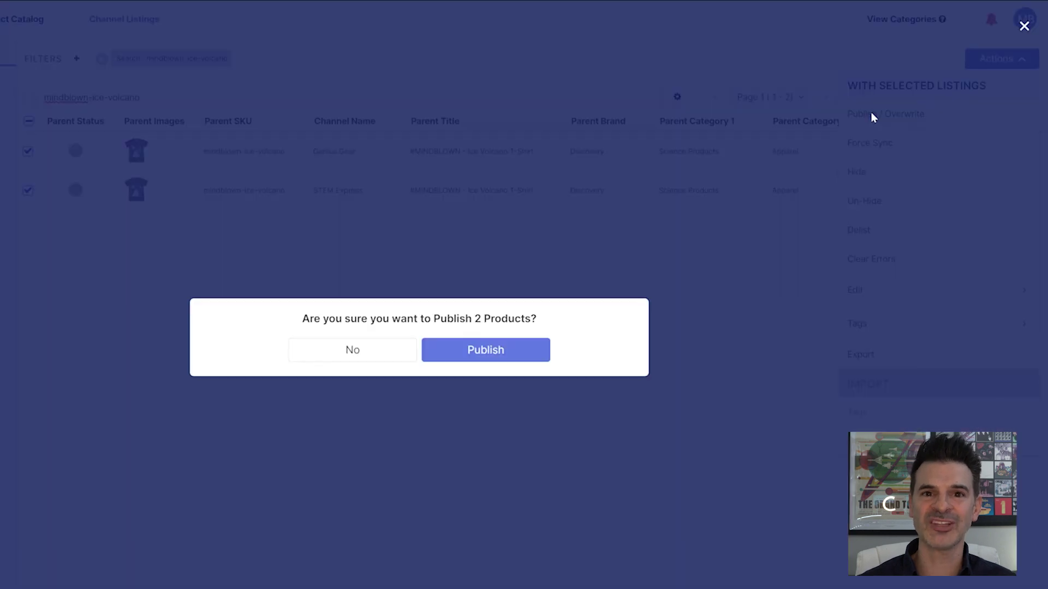
left_click(476, 355)
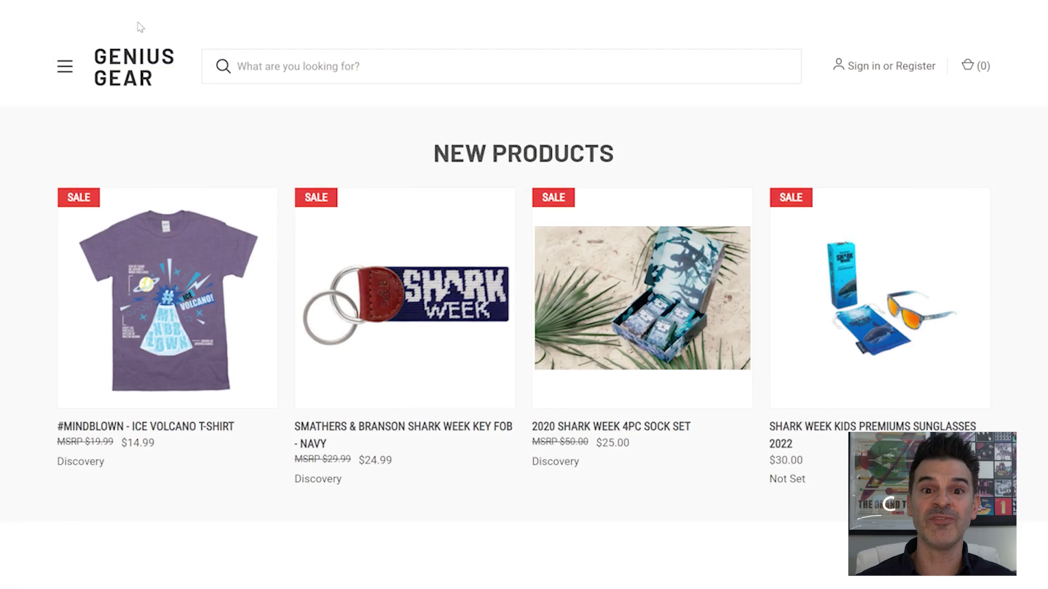
Quick View the shirt on Genius Gear, checking its long-sleeve and black tee versions
mouse_move(105, 305)
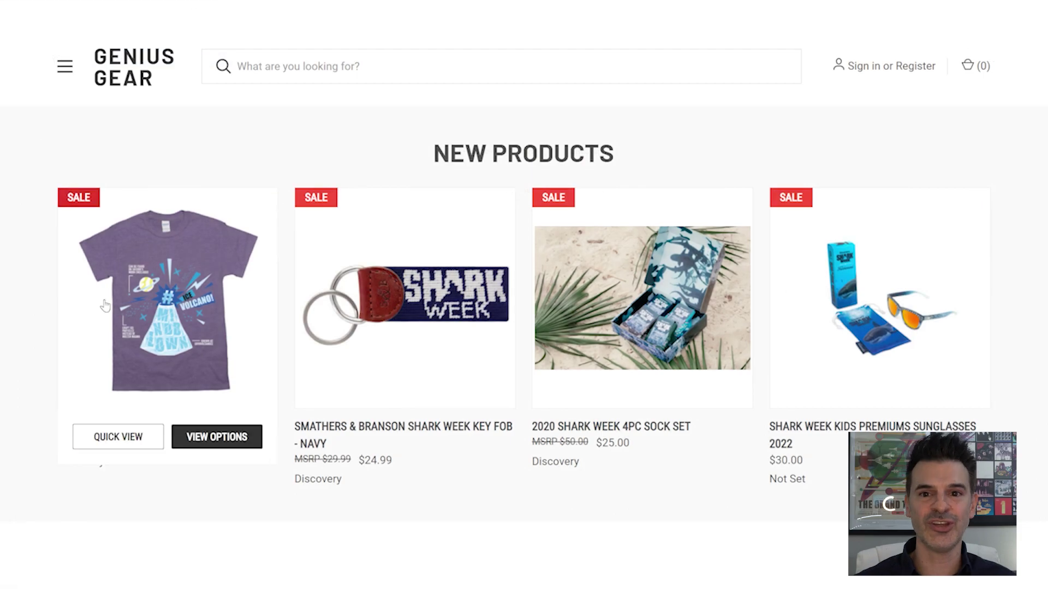
left_click(121, 442)
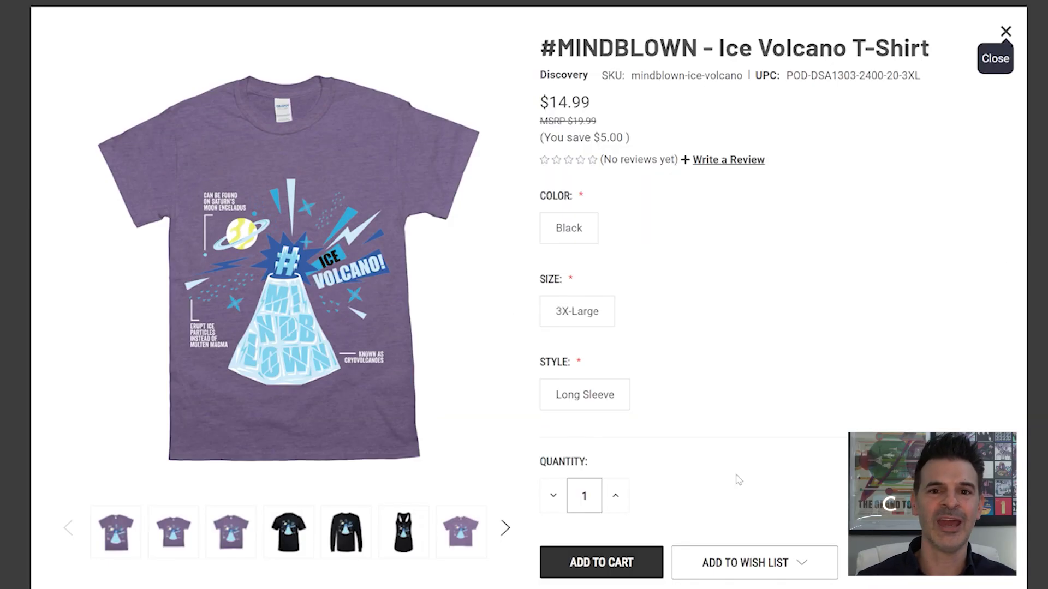
left_click(346, 532)
left_click(288, 532)
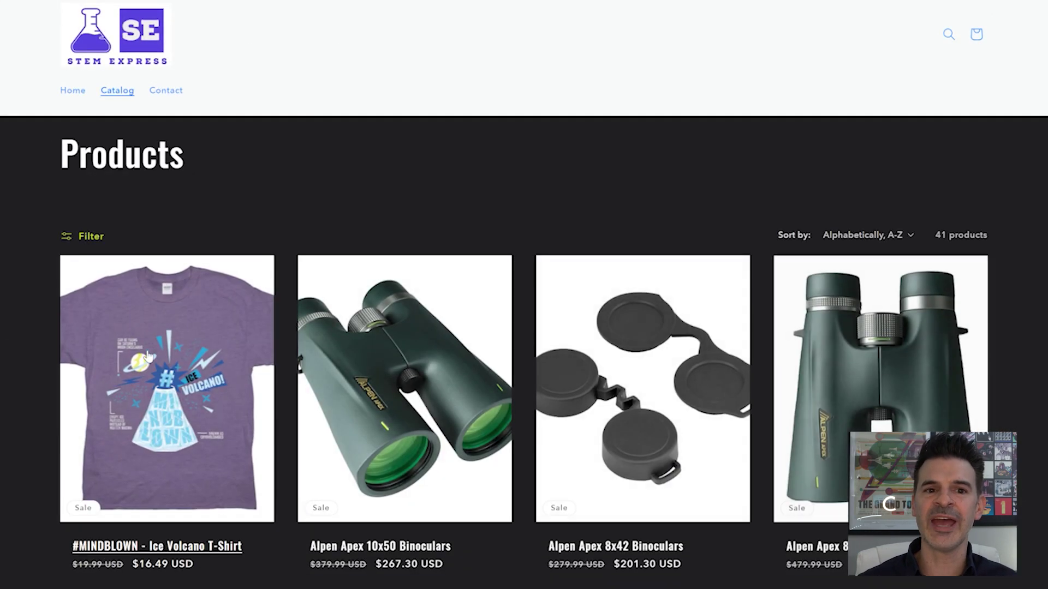
Open the Ice Volcano T-Shirt product page in the STEM Express catalog and review it
left_click(148, 356)
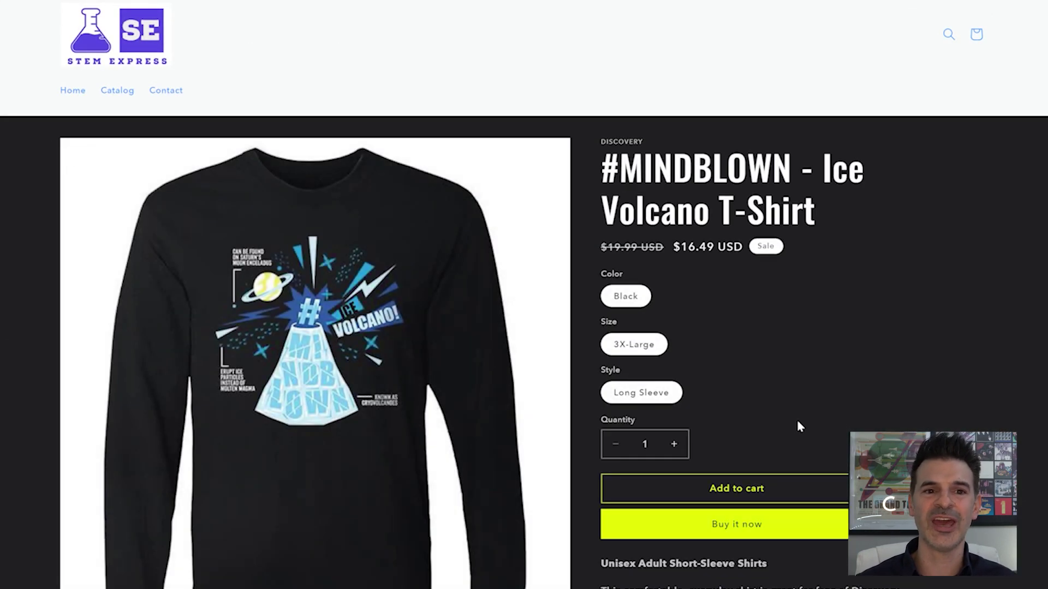
scroll(819, 395, "down", 1)
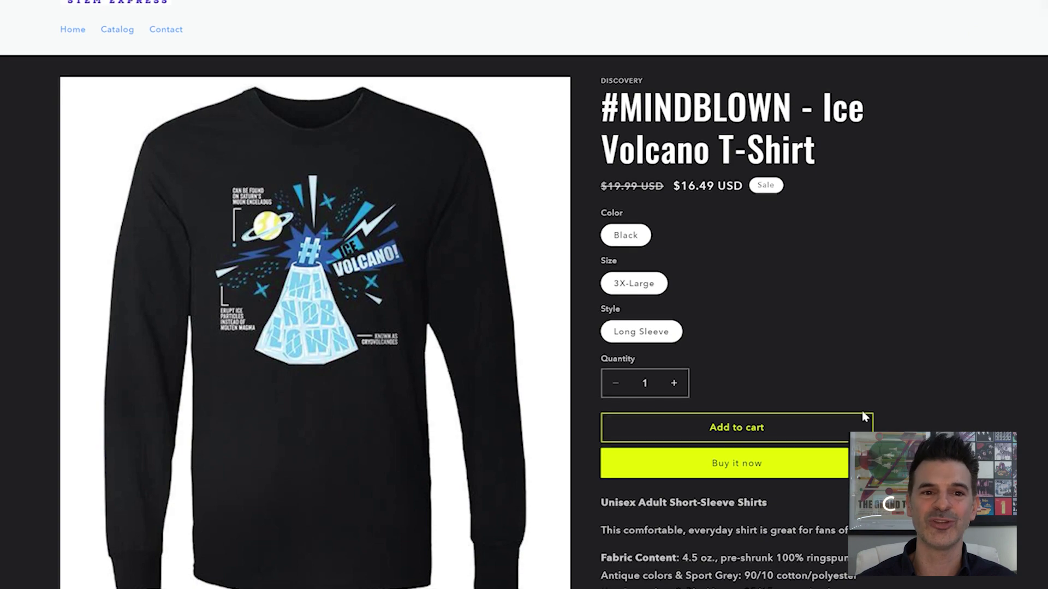
scroll(864, 418, "up", 1)
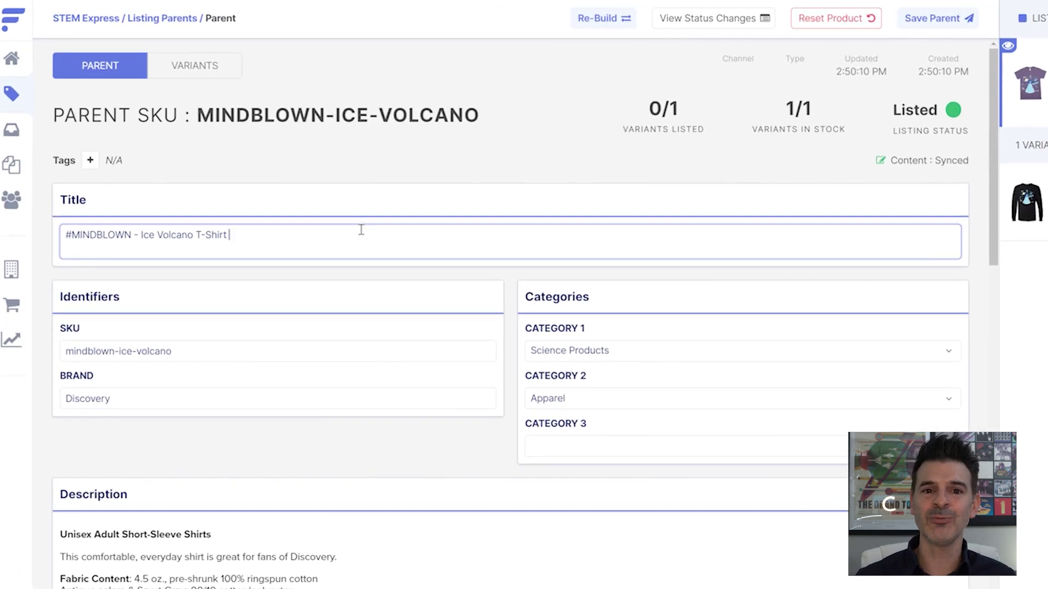
Retitle the STEM Express listing '#MINDBLOWN - Ice Volcano T-Shirt | Kids 6+' and save it
type("Kids 6+")
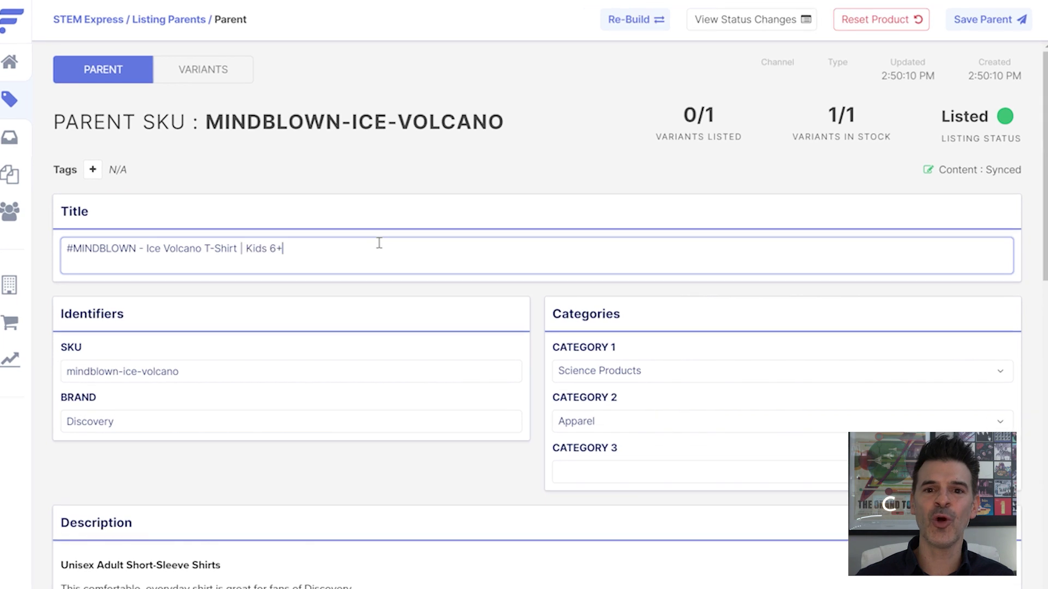
left_click(989, 20)
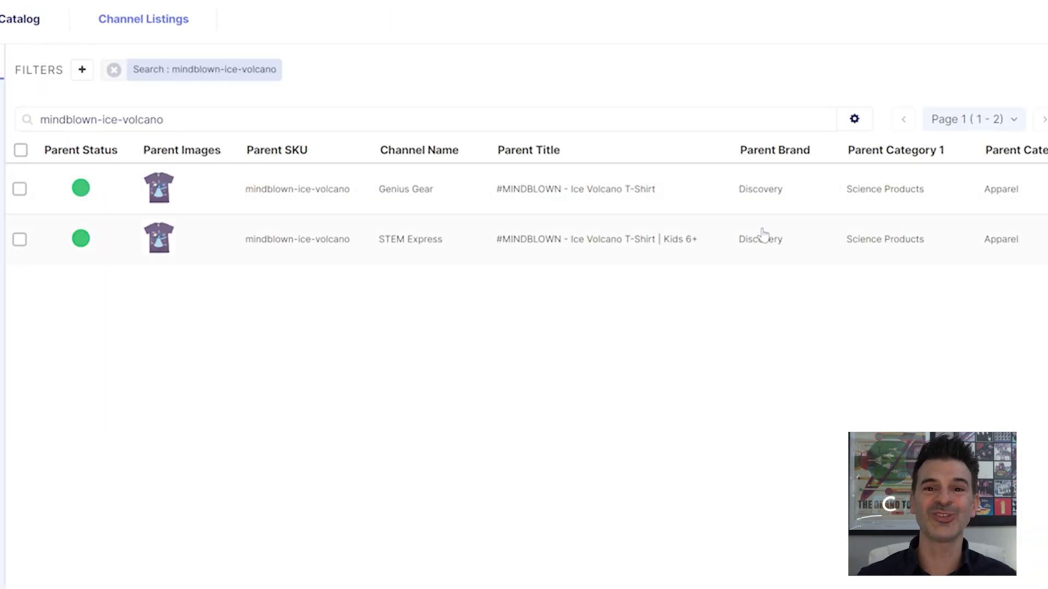
left_click(23, 264)
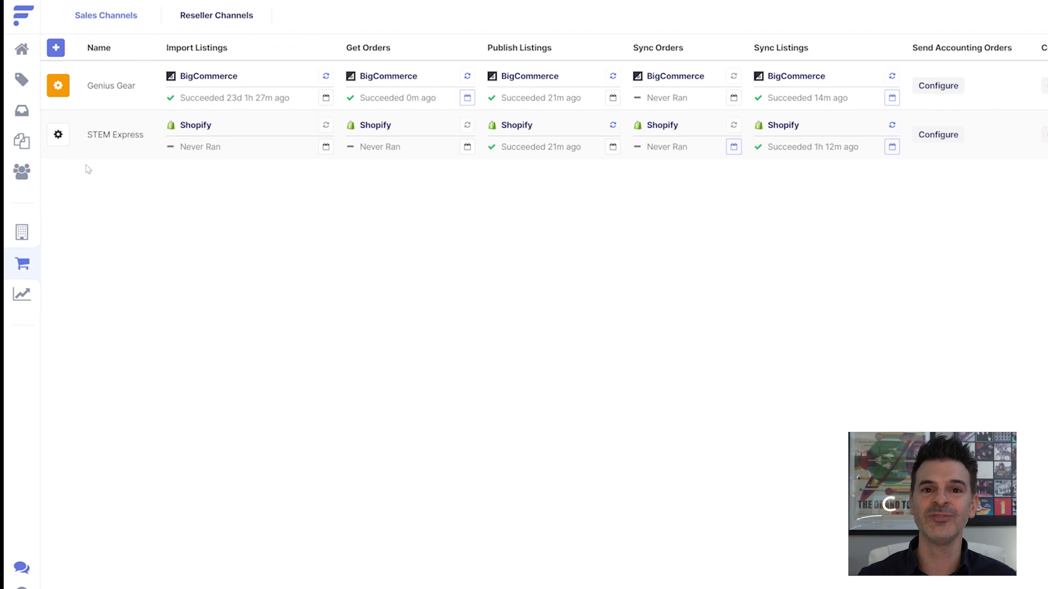
Create the always-run conditional rule 'Add 10% to List Price' with a 10% List Price change, then save and re-sync
left_click(60, 136)
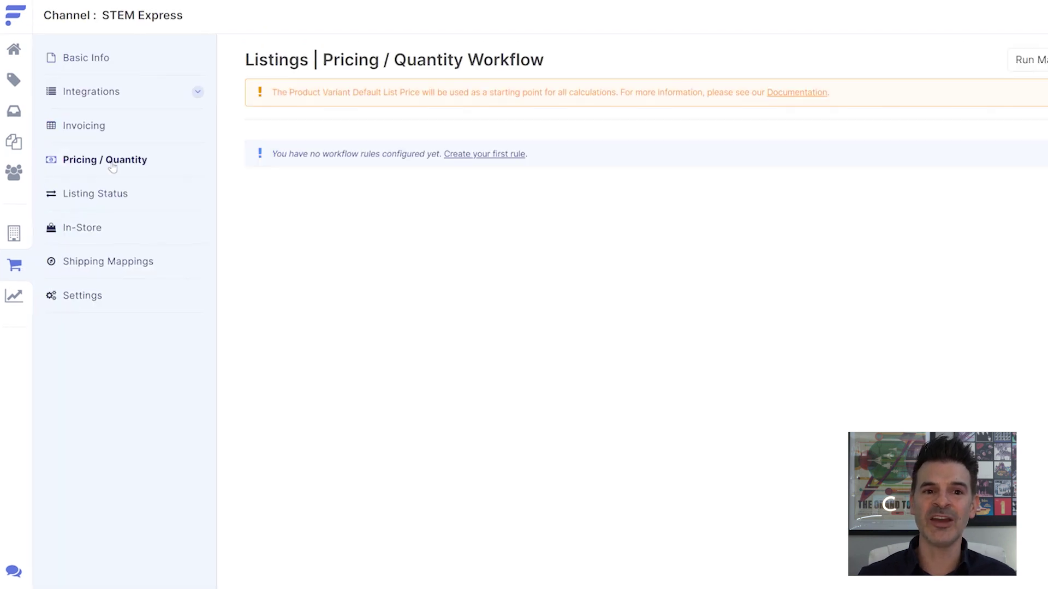
left_click(485, 154)
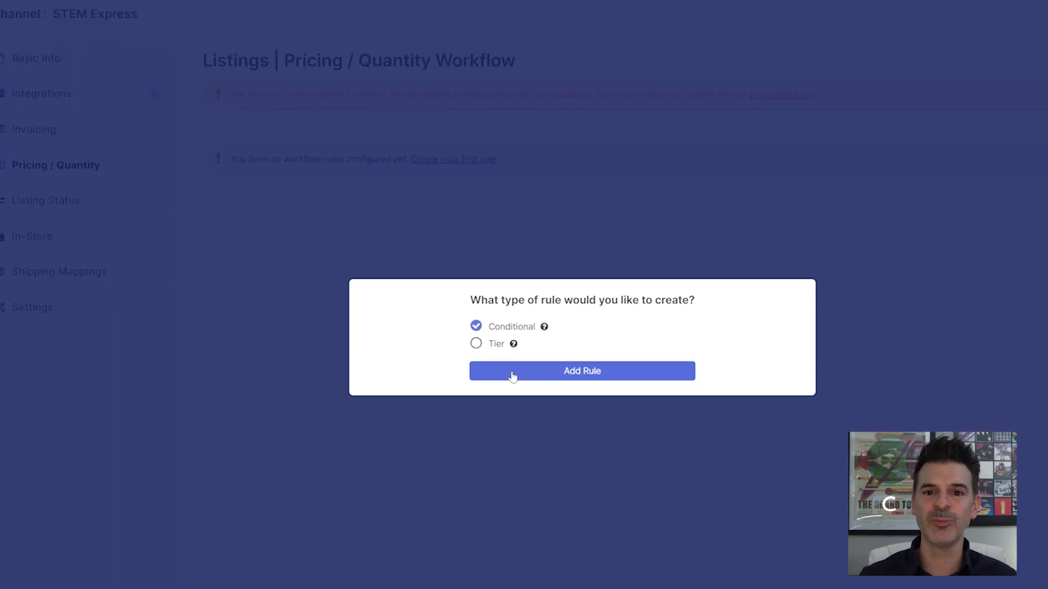
left_click(513, 371)
type("Add 10% to List Price")
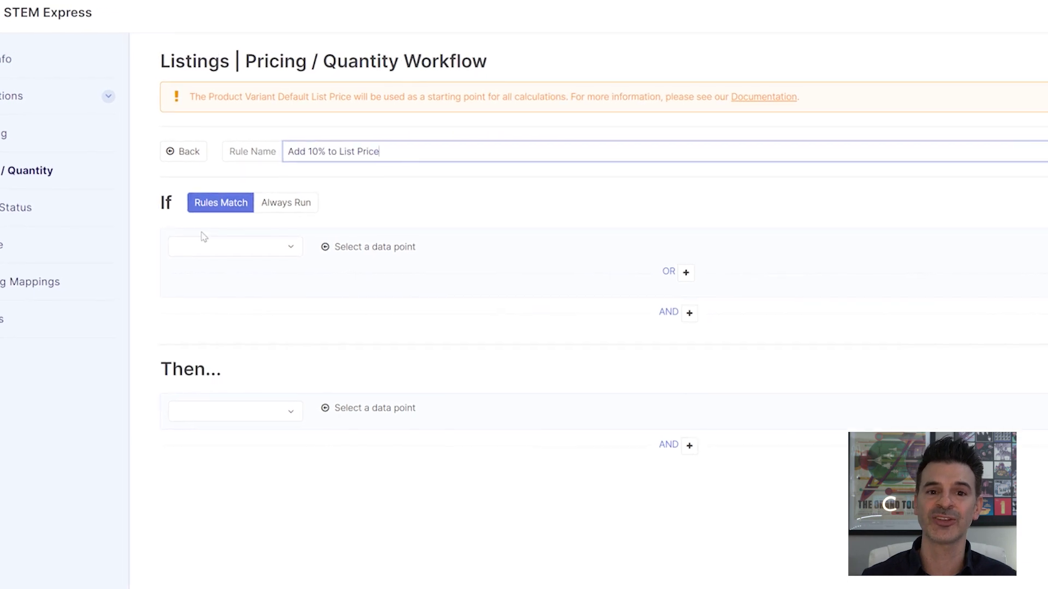
left_click(287, 203)
left_click(234, 298)
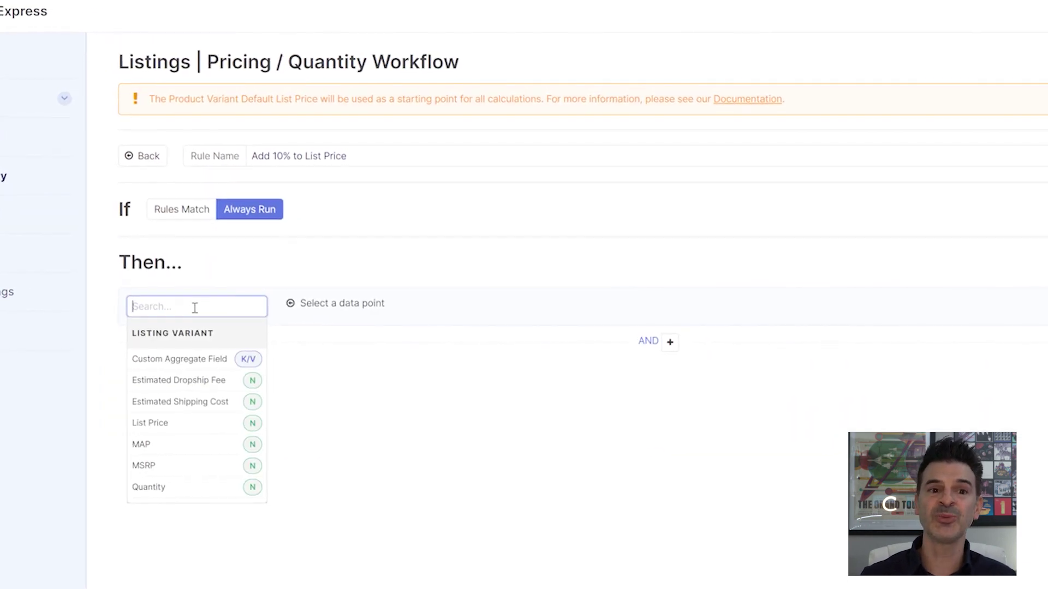
left_click(193, 423)
left_click(513, 317)
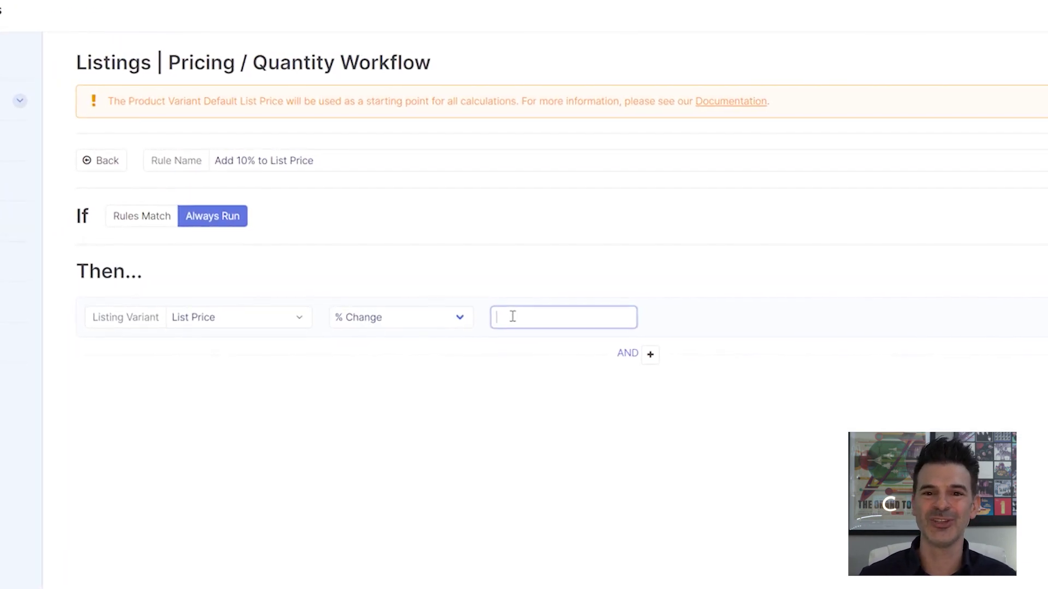
type("10")
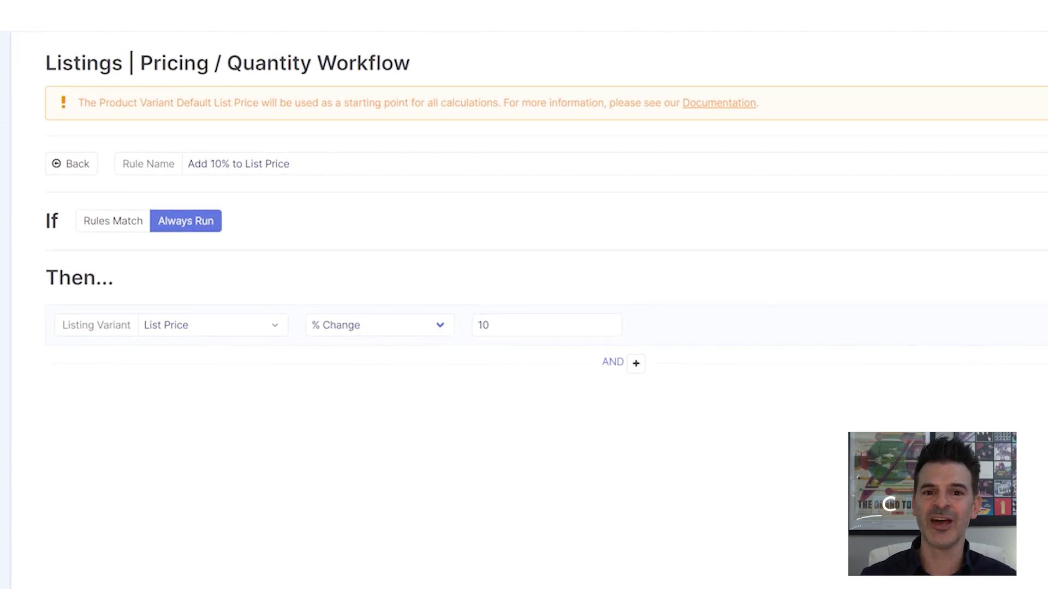
key("Return")
left_click(465, 461)
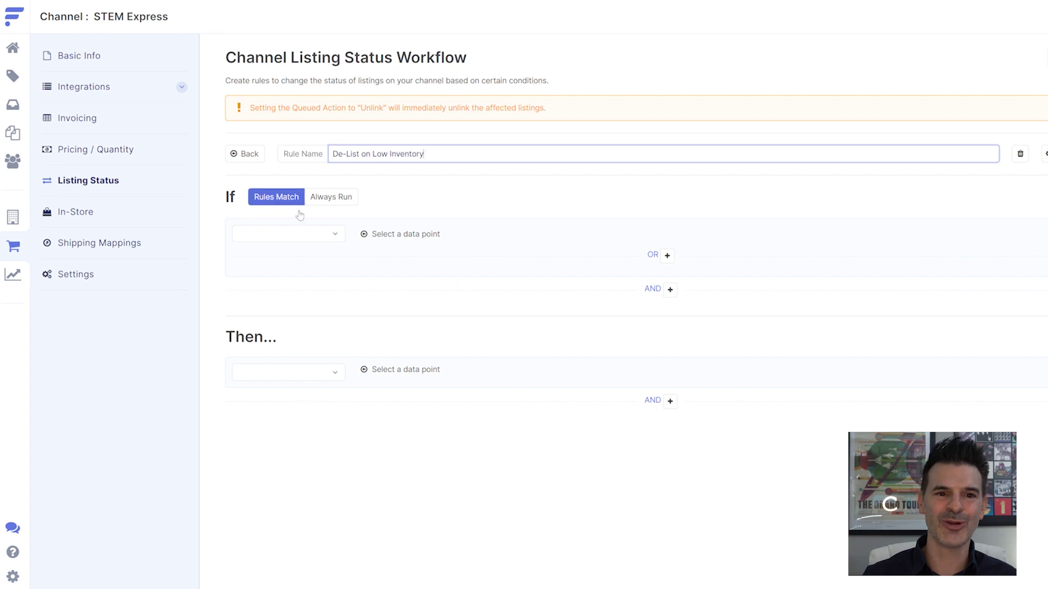
Set the De-List on Low Inventory condition to Listing Variant Quantity <= 5
left_click(293, 233)
type("qua")
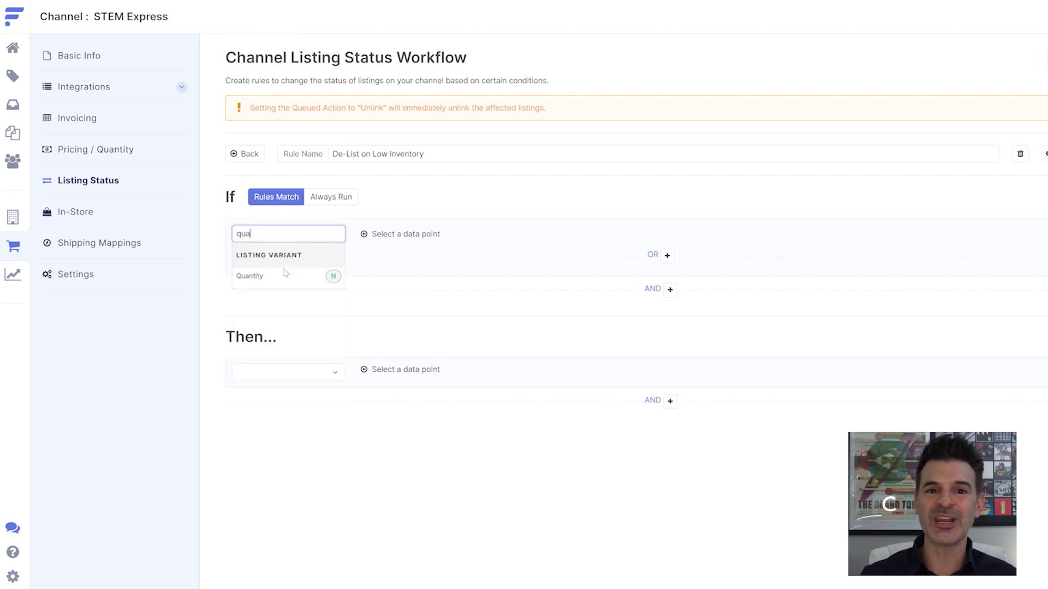
left_click(278, 278)
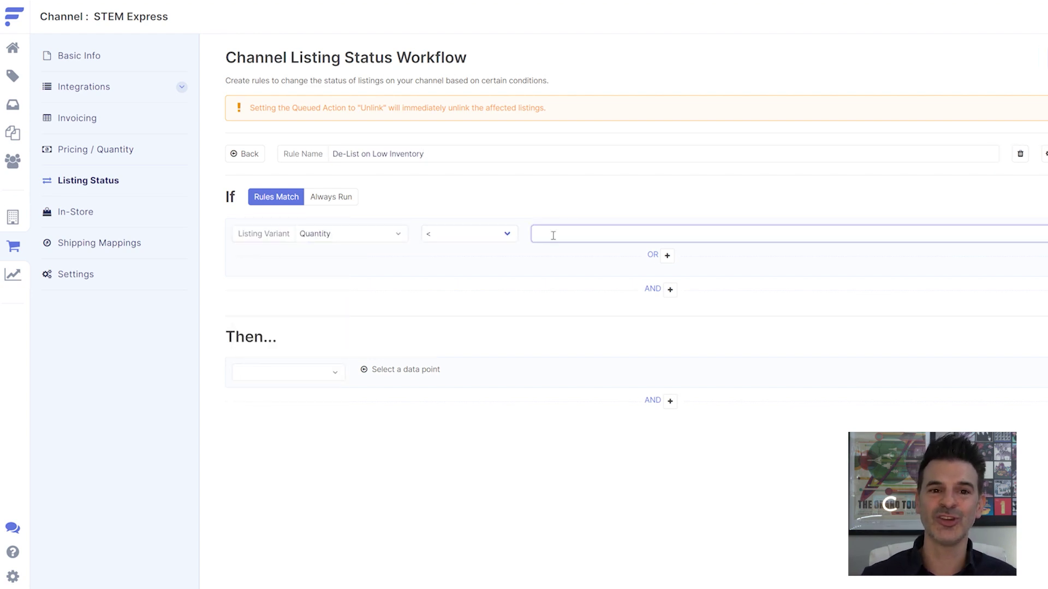
left_click(494, 236)
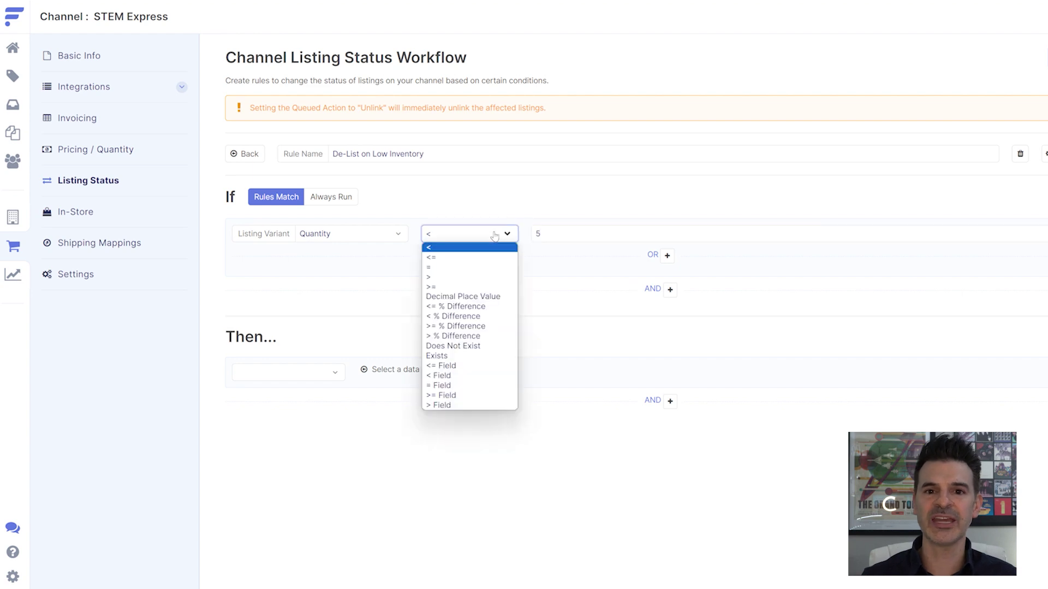
left_click(455, 258)
Set the rule's action to Queued Action Set To Hide, then save and re-sync
left_click(298, 371)
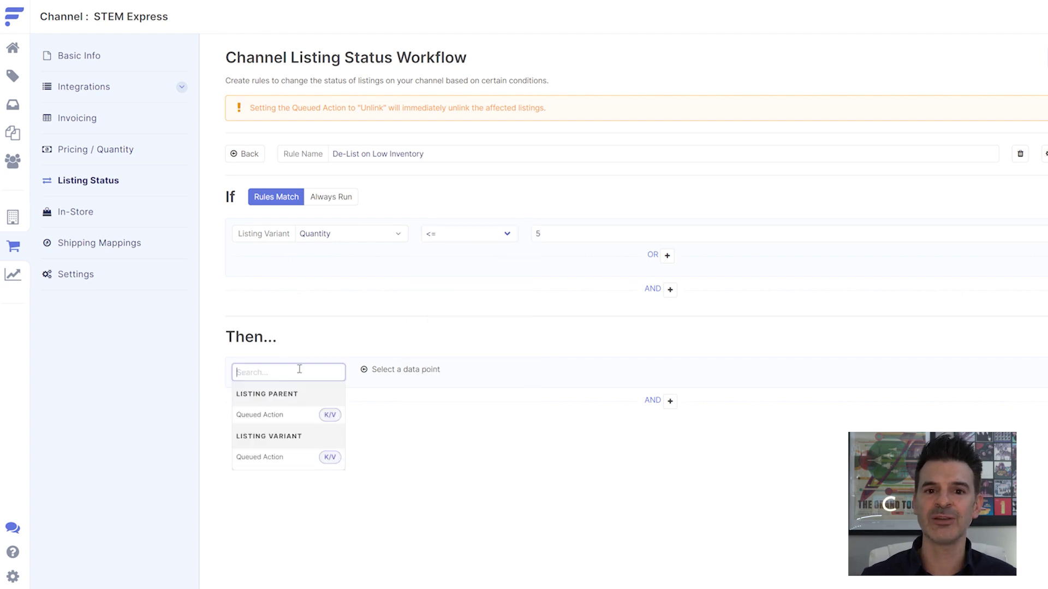
left_click(267, 457)
left_click(502, 376)
left_click(551, 372)
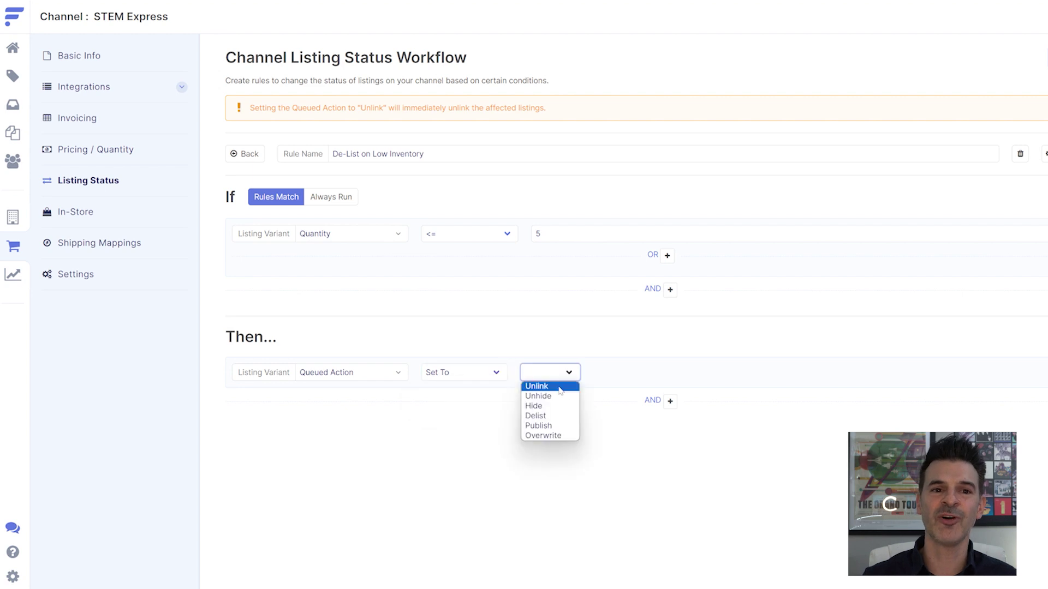
left_click(562, 407)
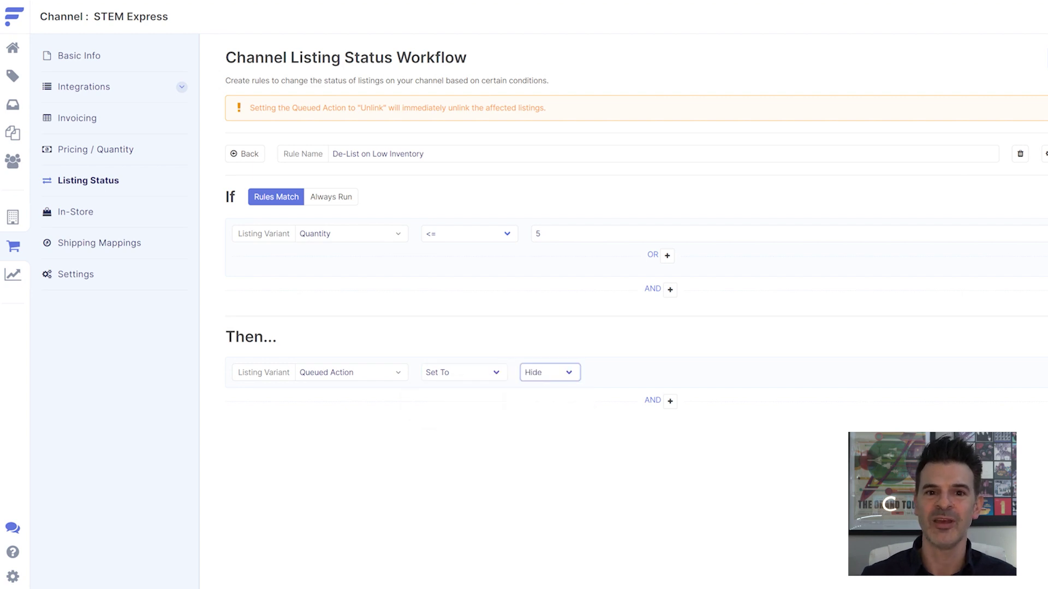
left_click(1045, 153)
left_click(519, 357)
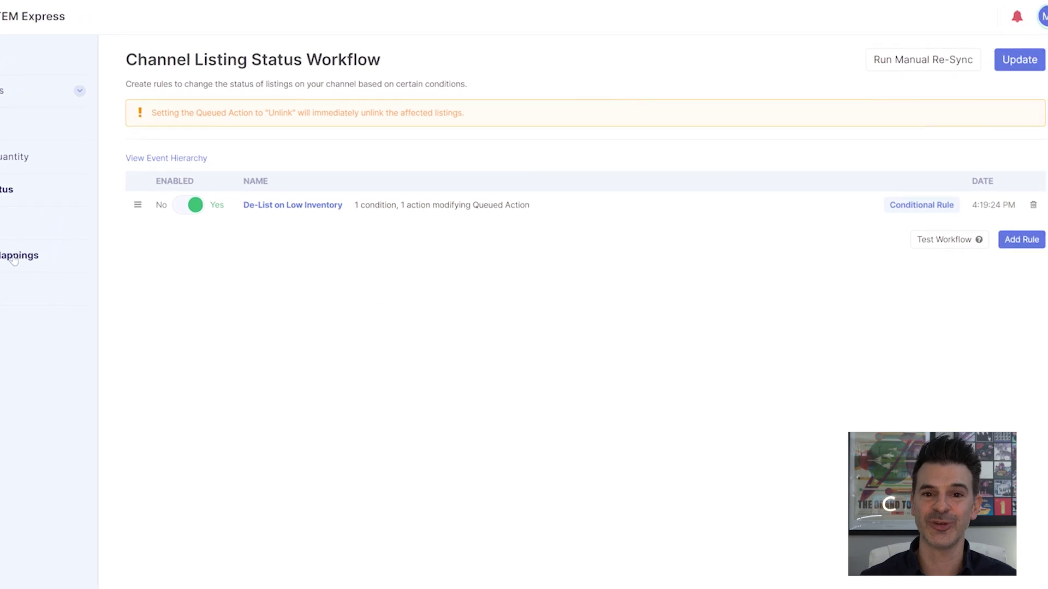
Add a shipping mapping from channel text 'Free Shipping' to the USPS Ground policy and save it
left_click(13, 258)
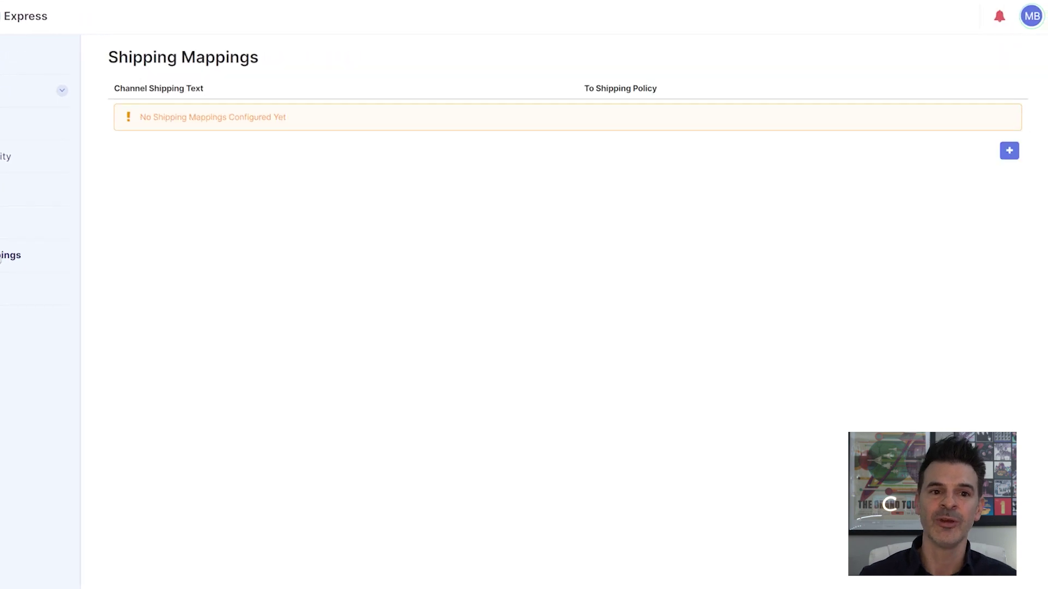
left_click(1009, 151)
left_click(353, 302)
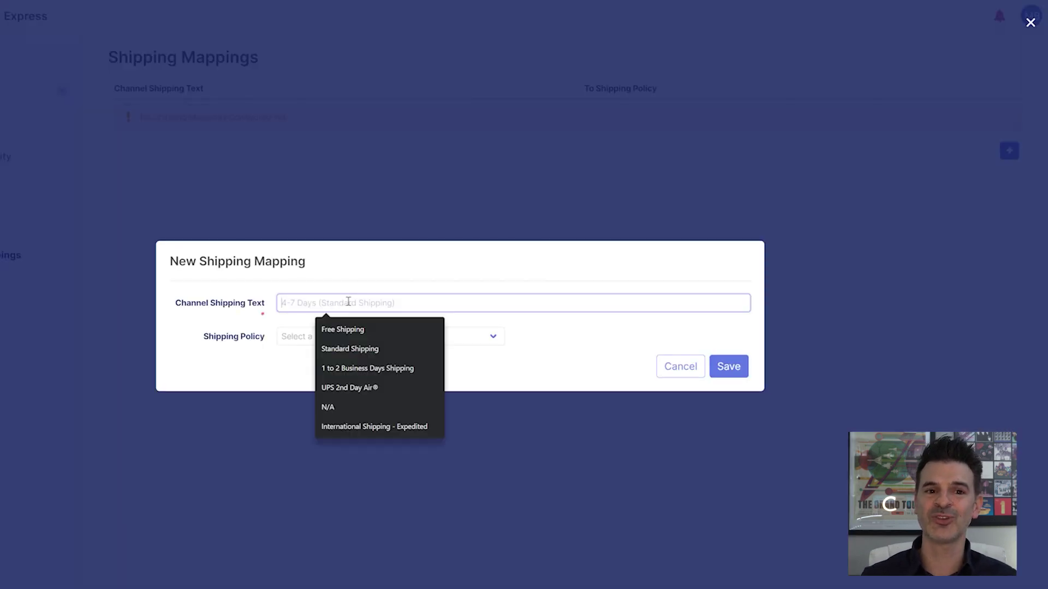
type("Free Shipping")
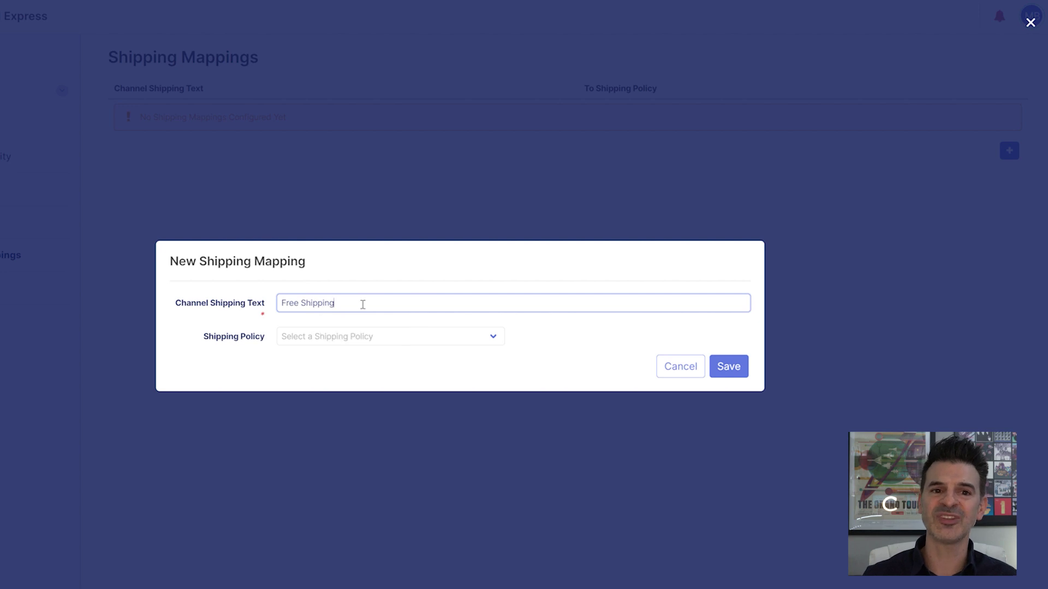
left_click(350, 340)
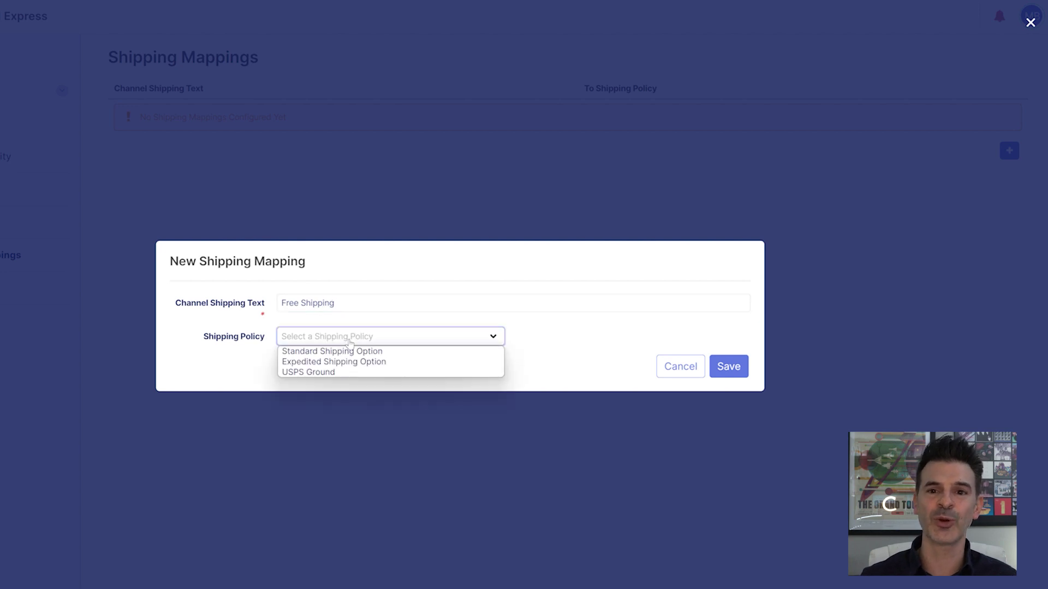
left_click(308, 372)
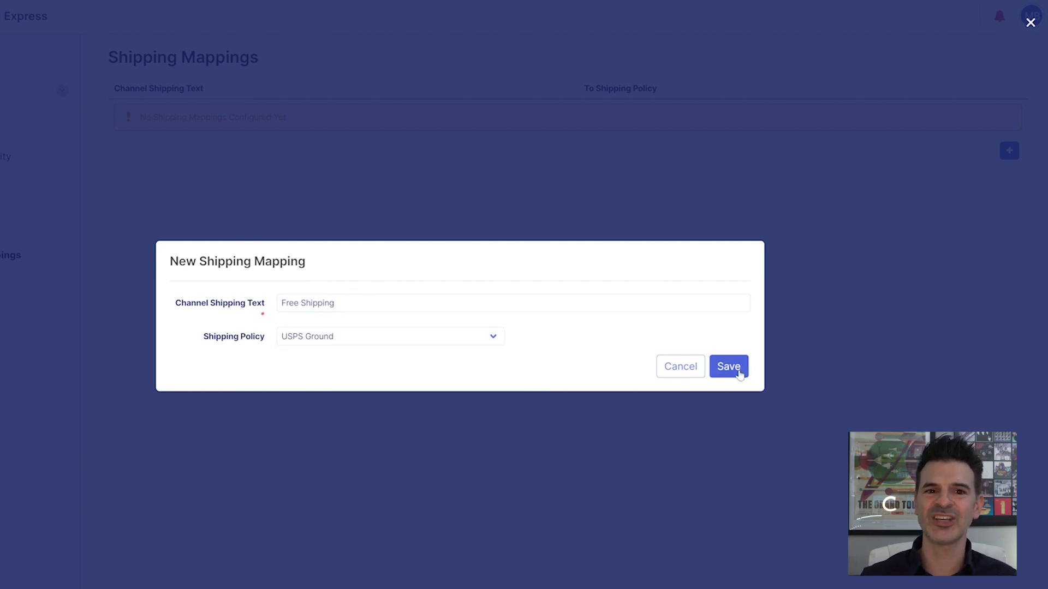
left_click(738, 371)
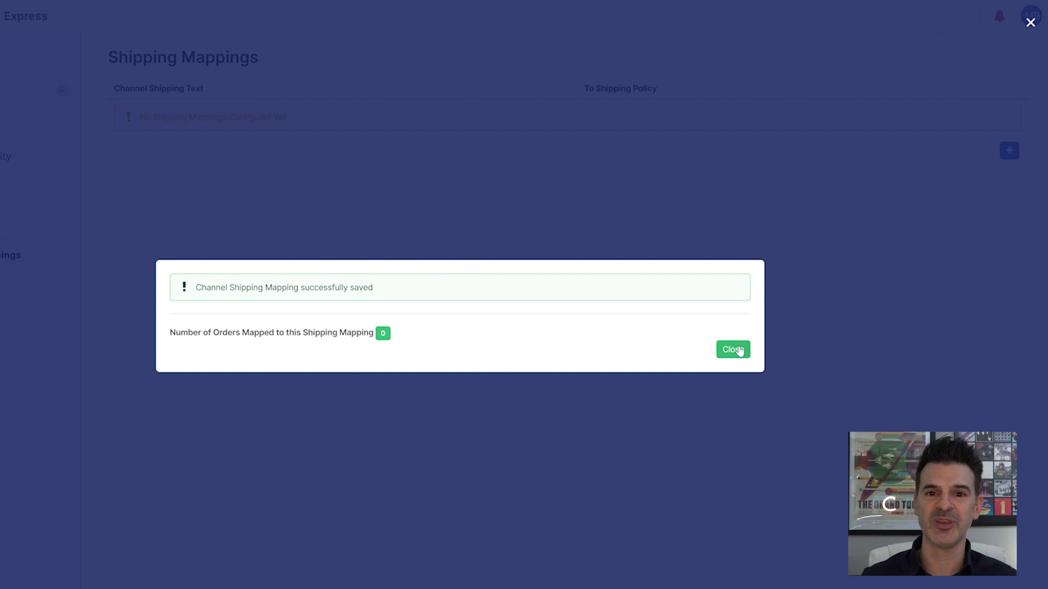
left_click(733, 349)
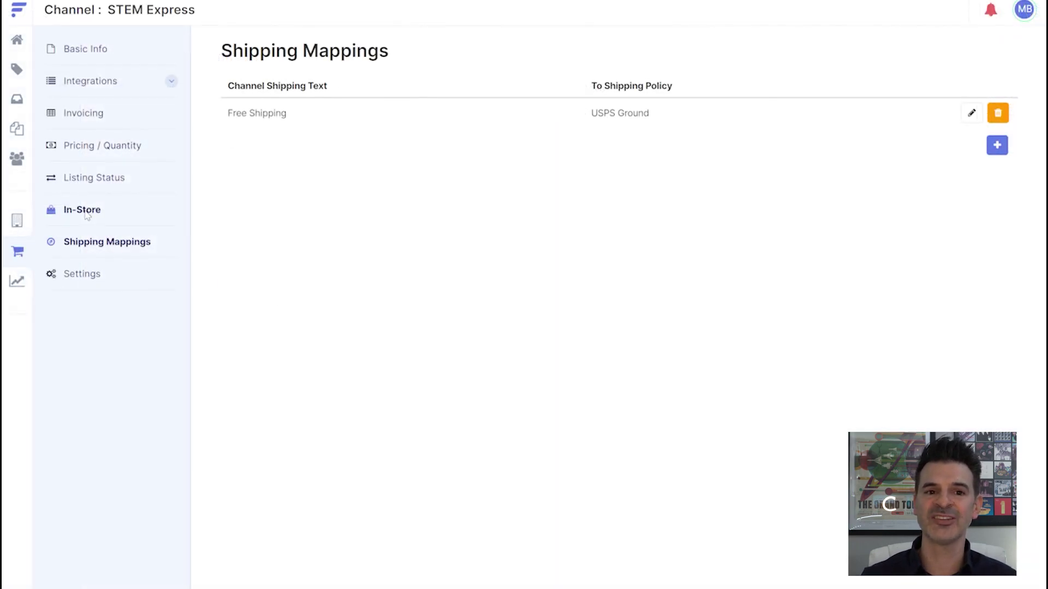
Turn on the in-store order workflow with My Warehouse as the fulfillment source
left_click(81, 209)
left_click(264, 109)
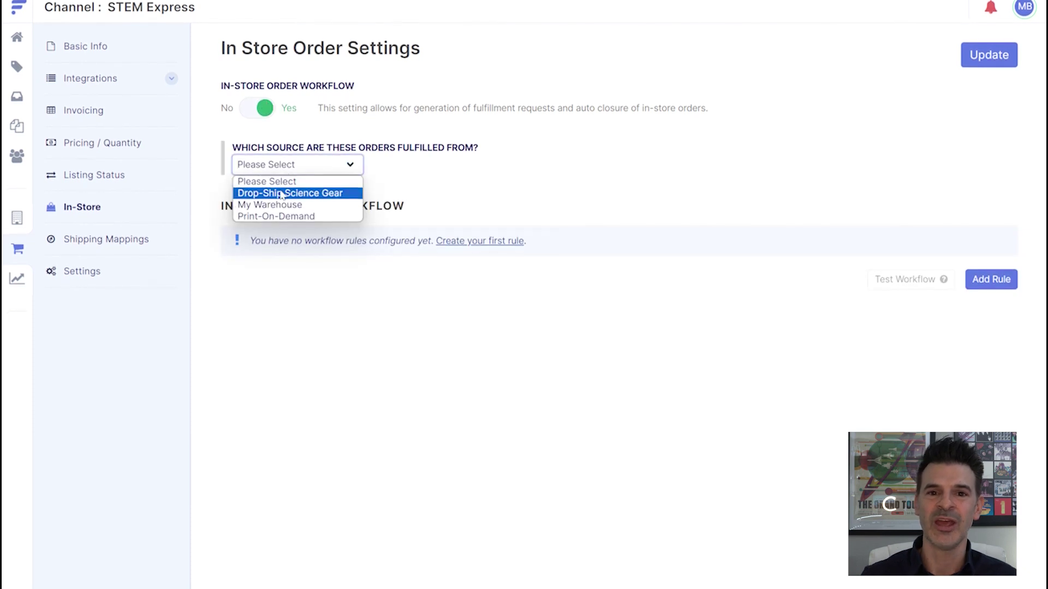
left_click(272, 207)
left_click(991, 278)
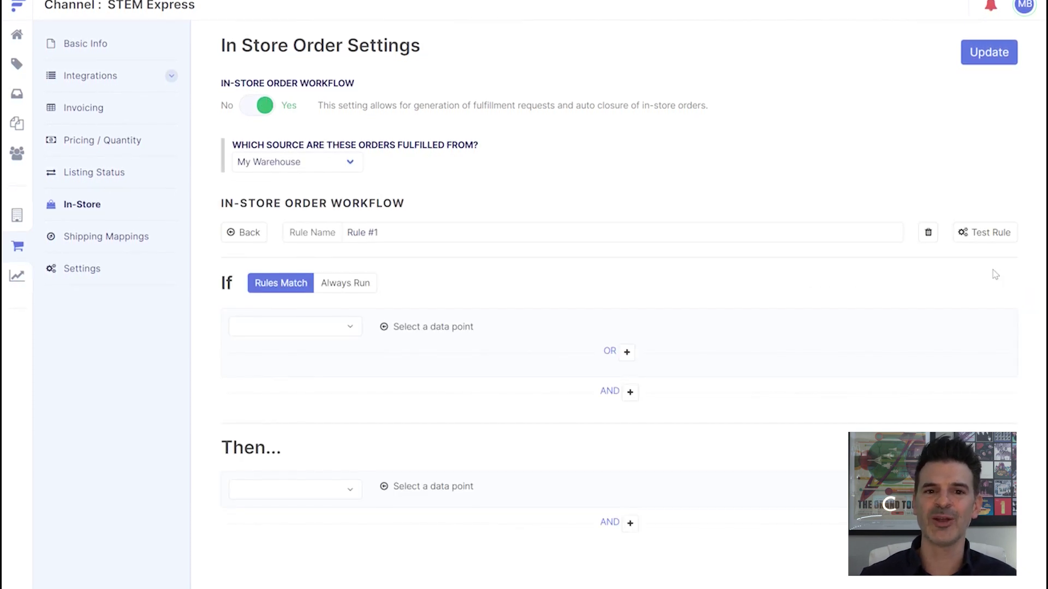
Add the Airport Pop-Up rule: Order Note contains In-Store sets In-Store Purchase fulfillment, plus an Order Type action
left_click(473, 232)
left_click(320, 327)
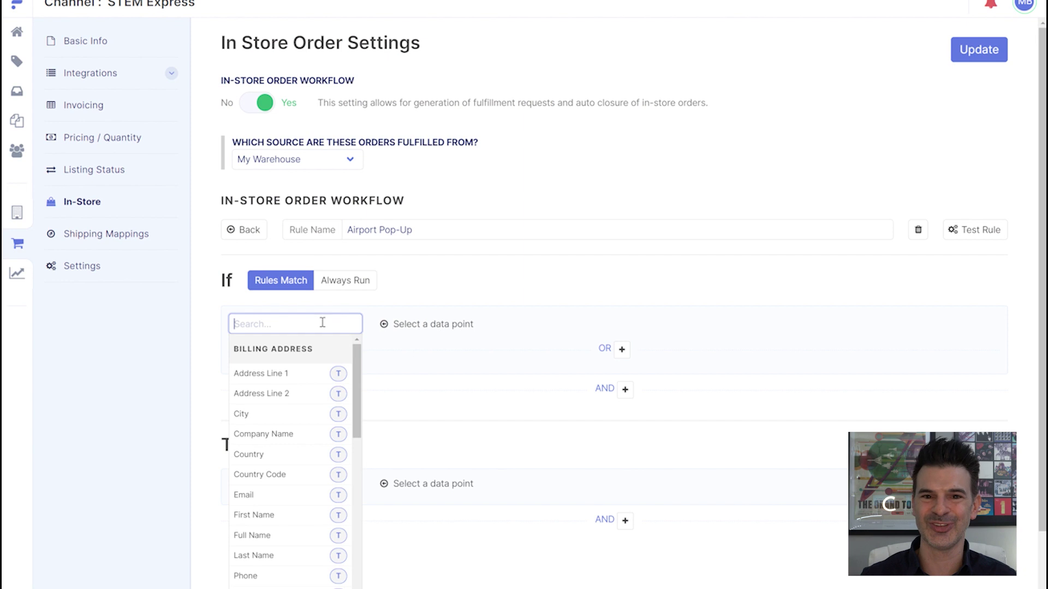
type("note")
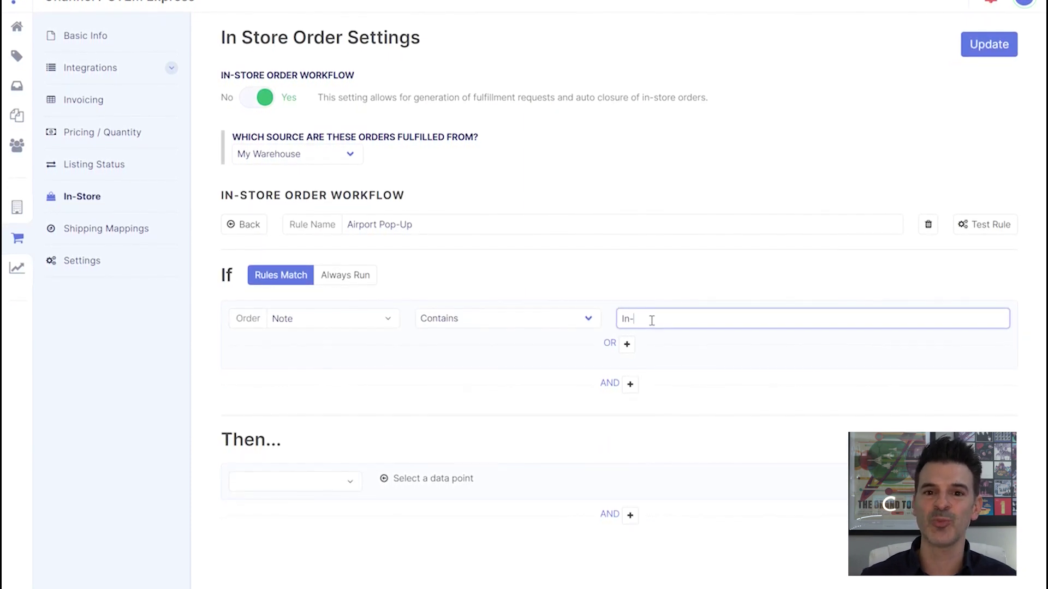
left_click(302, 476)
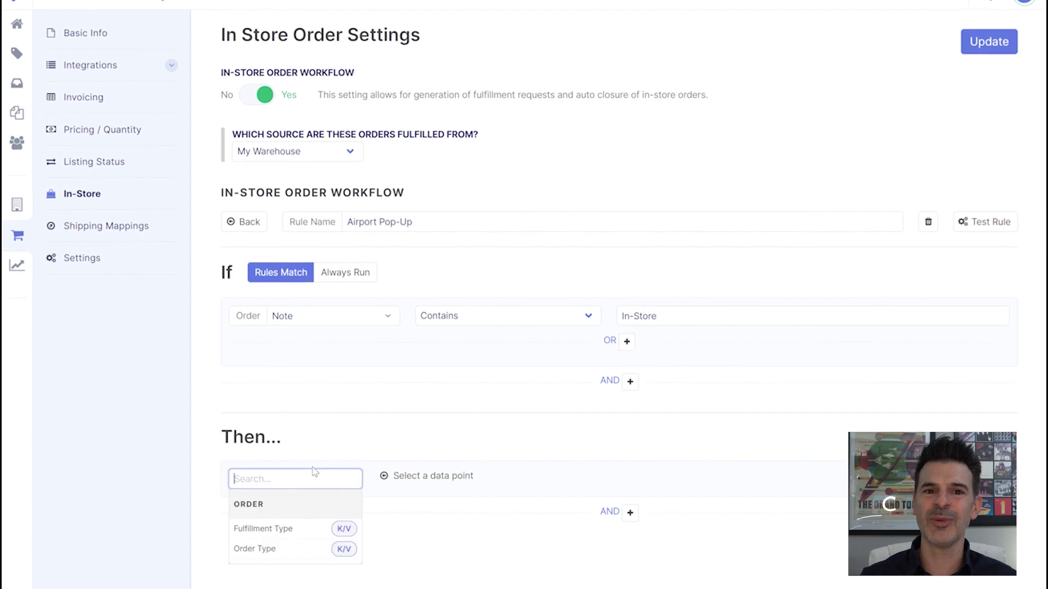
left_click(293, 528)
left_click(541, 484)
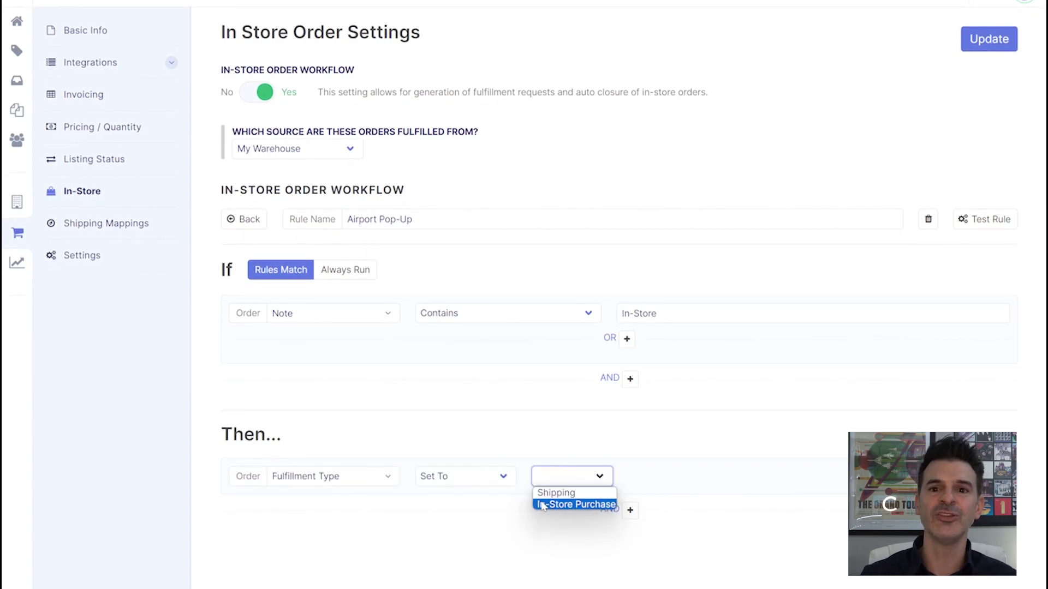
left_click(543, 505)
left_click(308, 538)
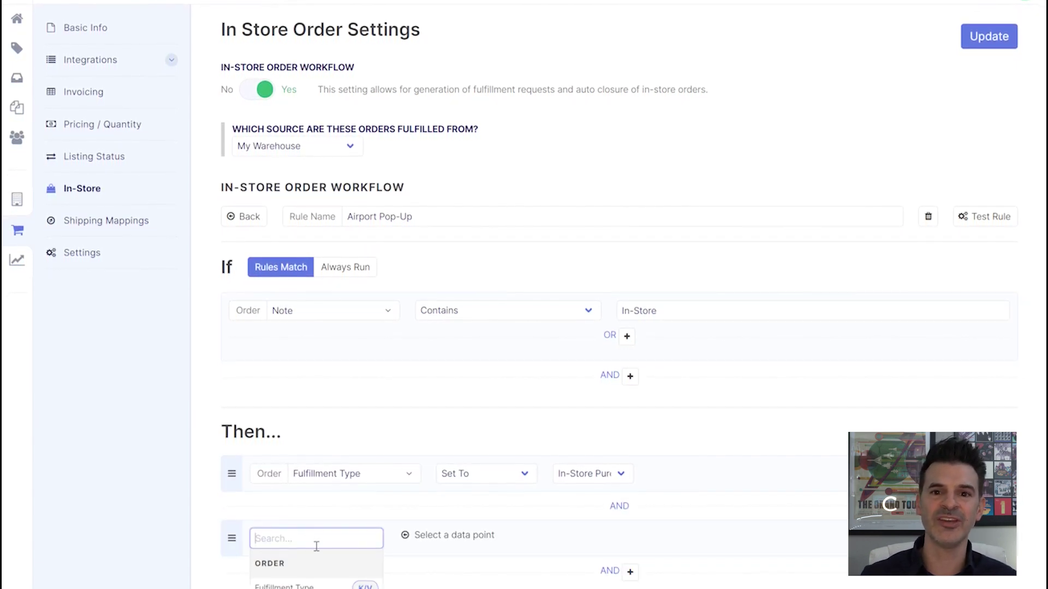
left_click(283, 587)
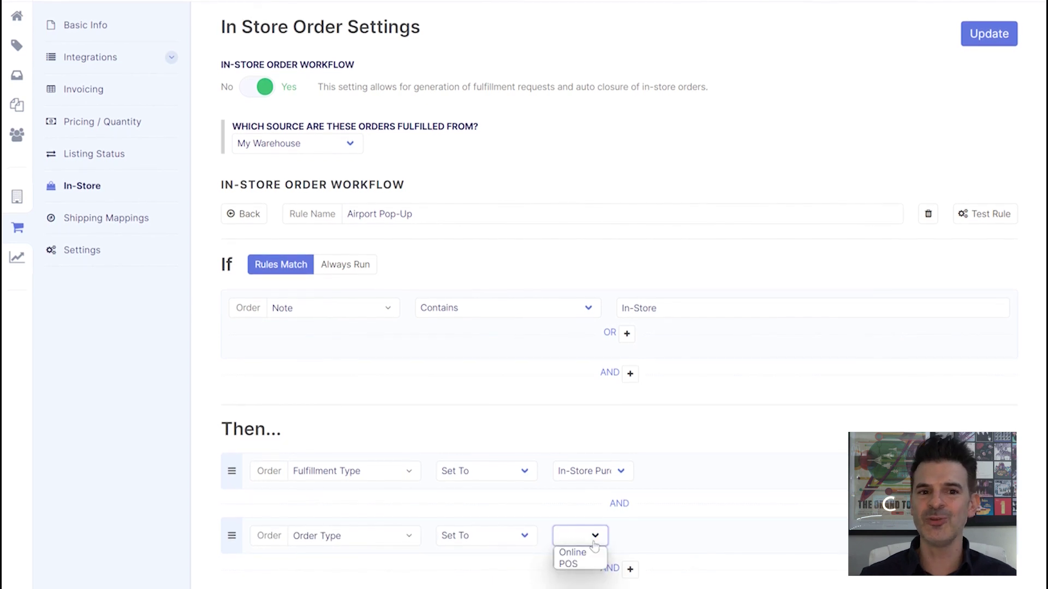